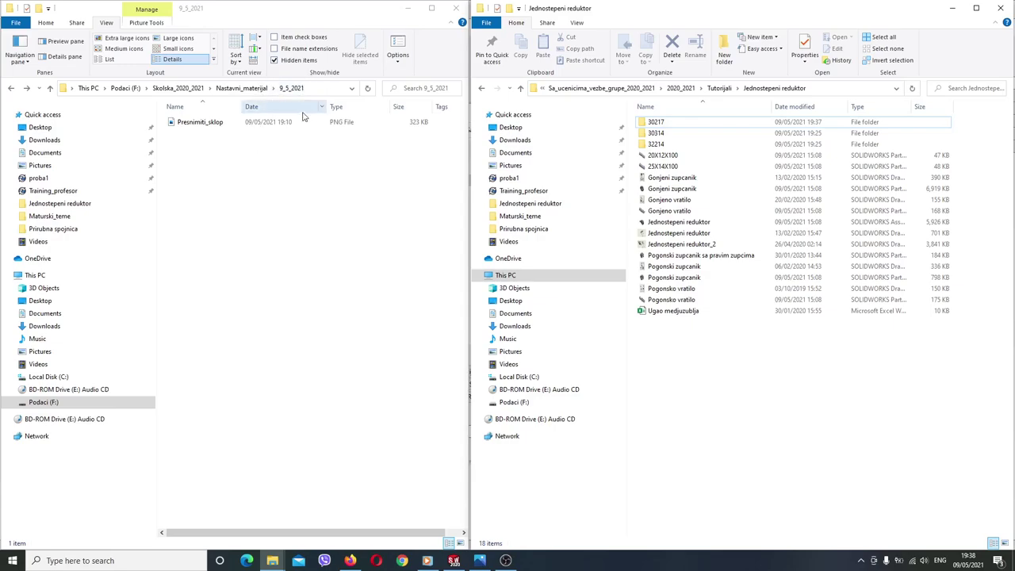
# Switch to SOLIDWORKS and open the Jednostepeni reduktor assembly, filtering the file list to assemblies
pyautogui.click(453, 561)
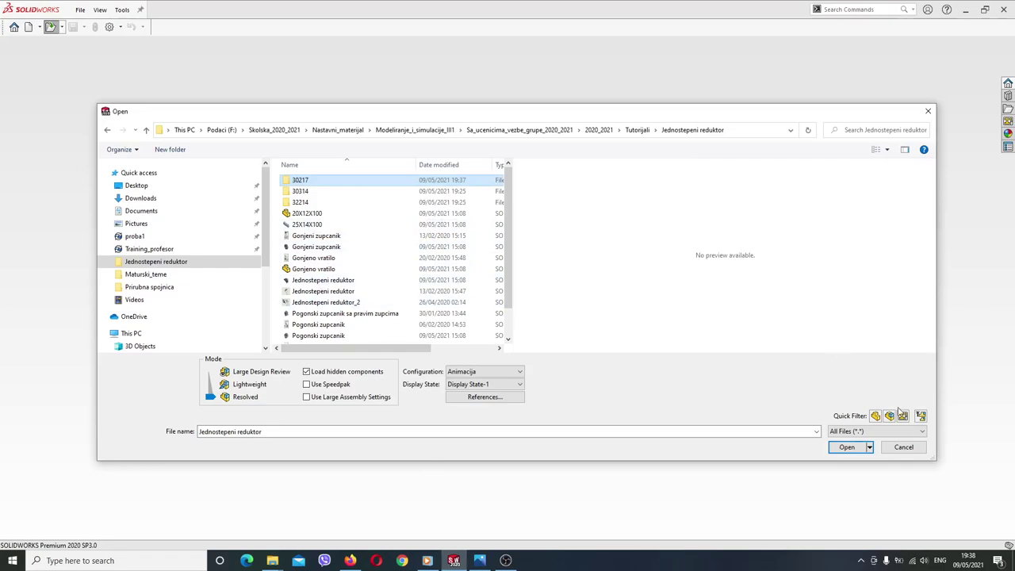
pyautogui.click(888, 416)
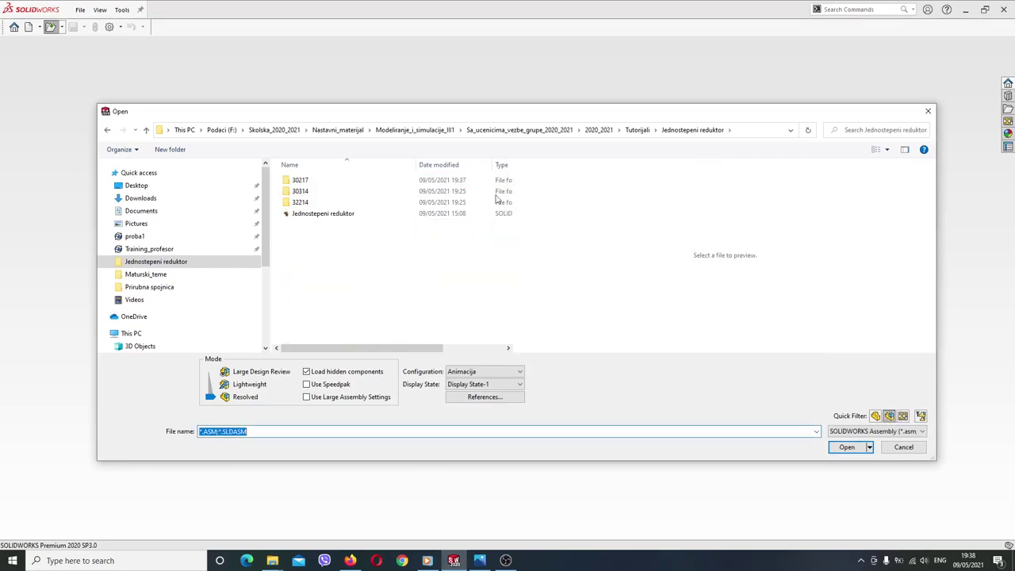
pyautogui.click(338, 213)
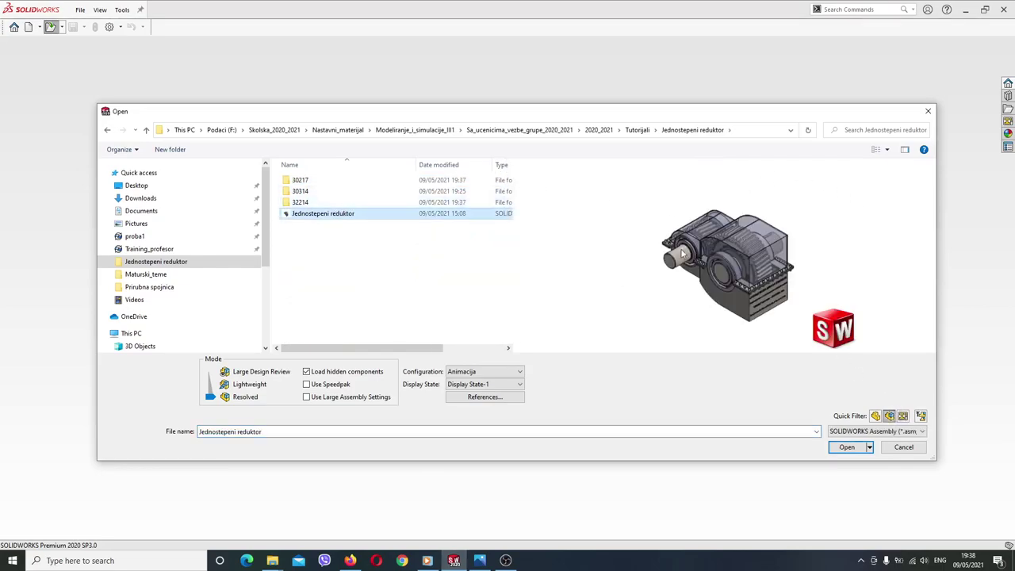
pyautogui.click(845, 447)
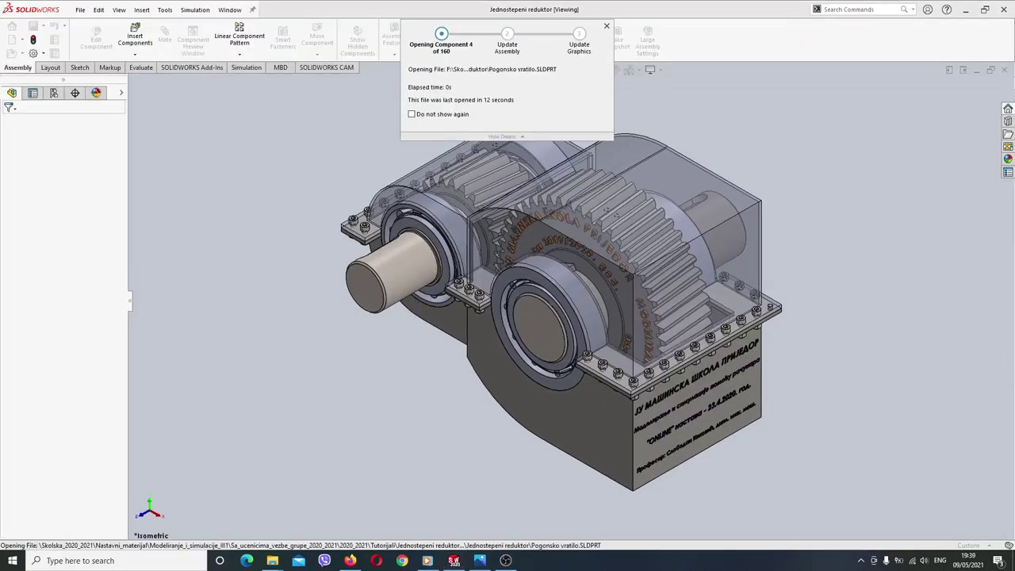
pyautogui.click(574, 291)
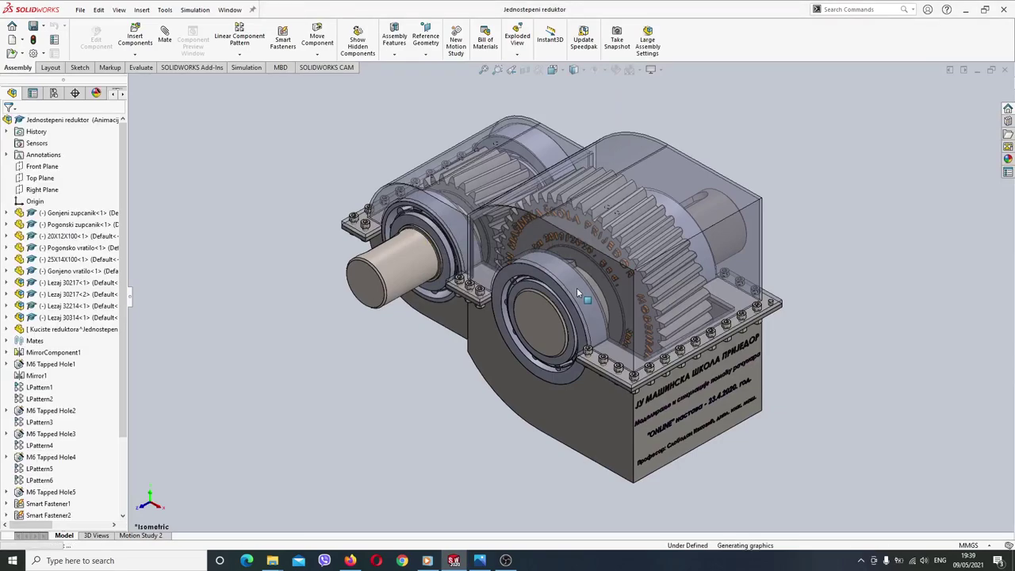
# Hide the transparent mirrored upper housing and rotate the smaller driving gear to demonstrate the gear motion
pyautogui.click(670, 172)
pyautogui.rightClick(670, 172)
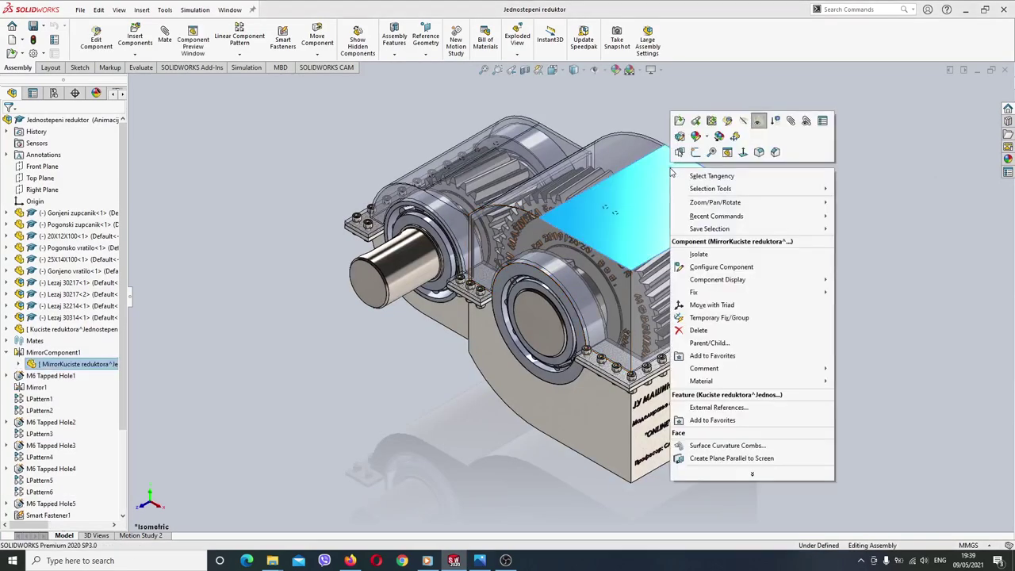
pyautogui.click(741, 120)
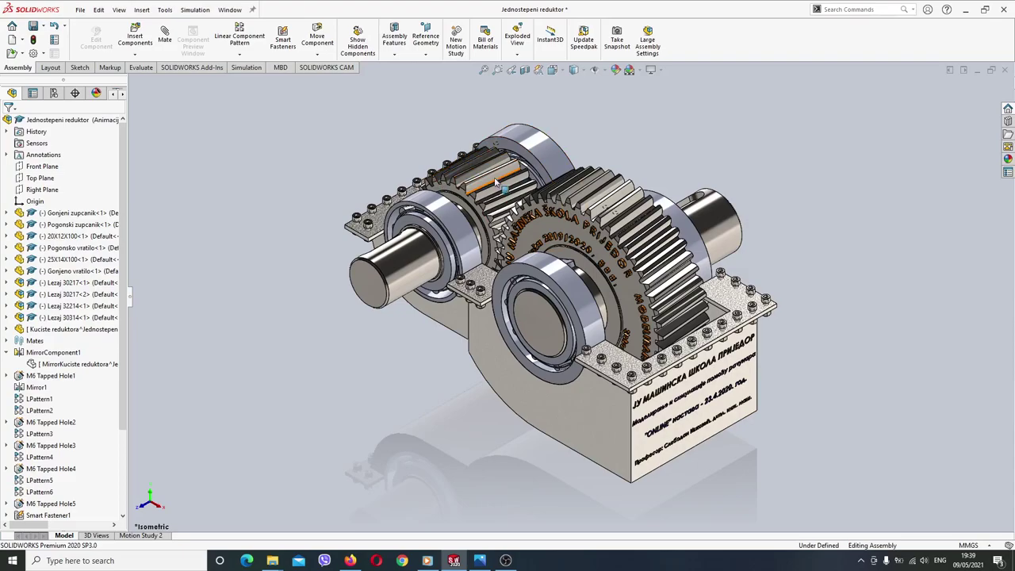
pyautogui.moveTo(488, 177); pyautogui.dragTo(391, 147)
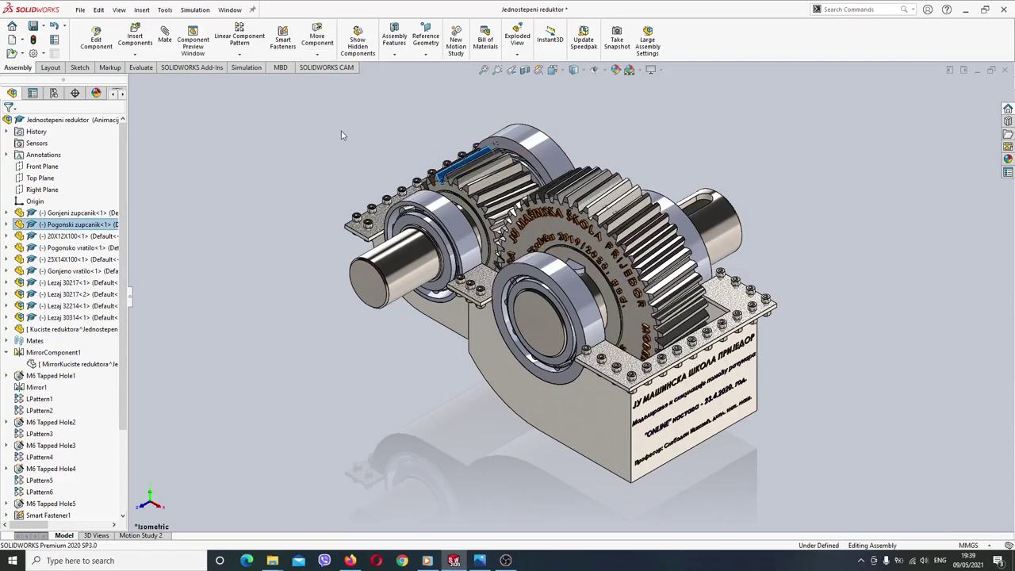
# Undo both the gear movement and the hiding of the upper housing
pyautogui.click(63, 25)
pyautogui.click(67, 46)
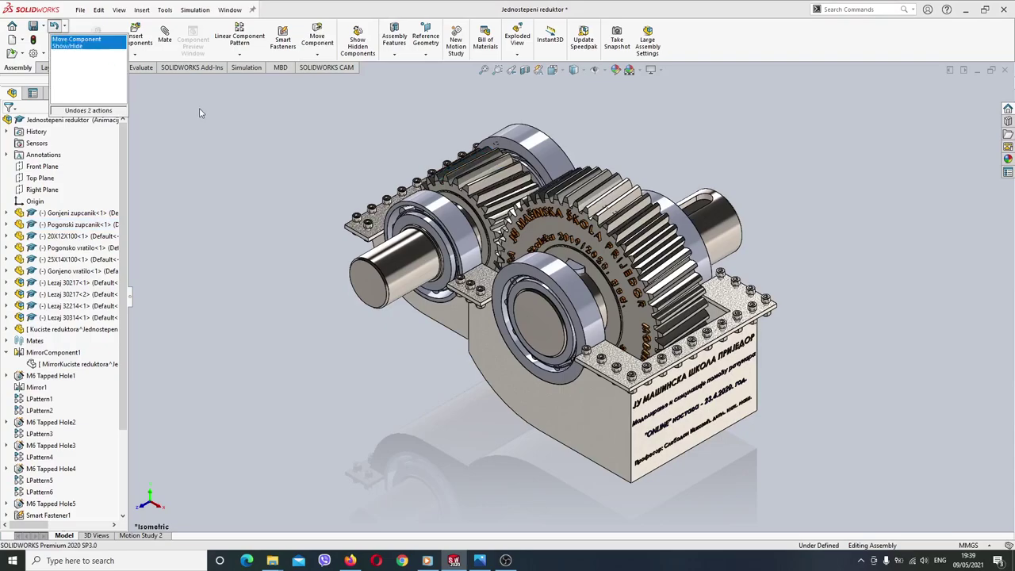
# Examine the assembly's referenced files and their folders with Find References, enlarging the window to show the full list
pyautogui.click(81, 9)
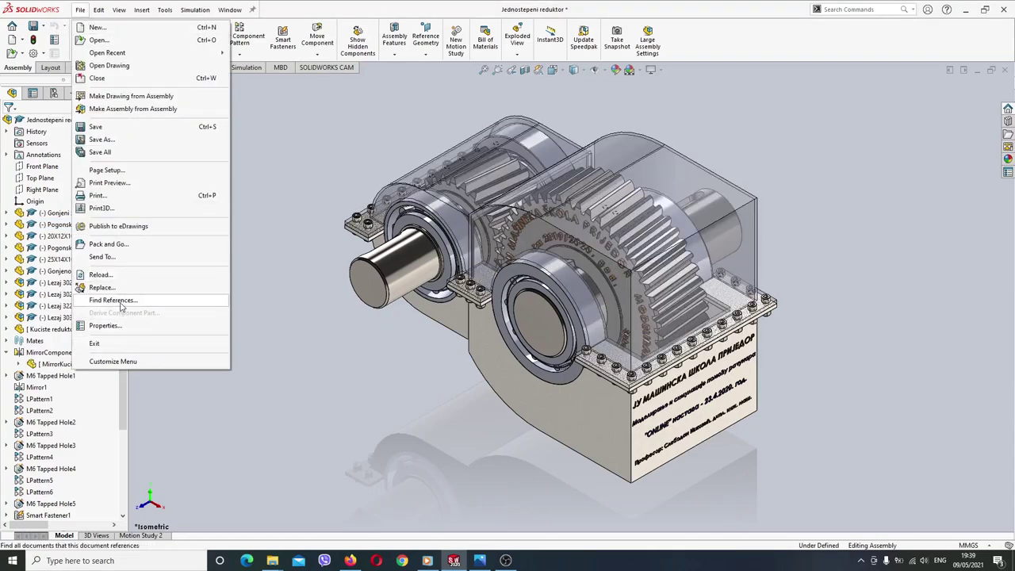
pyautogui.click(113, 300)
pyautogui.moveTo(600, 210); pyautogui.dragTo(935, 467)
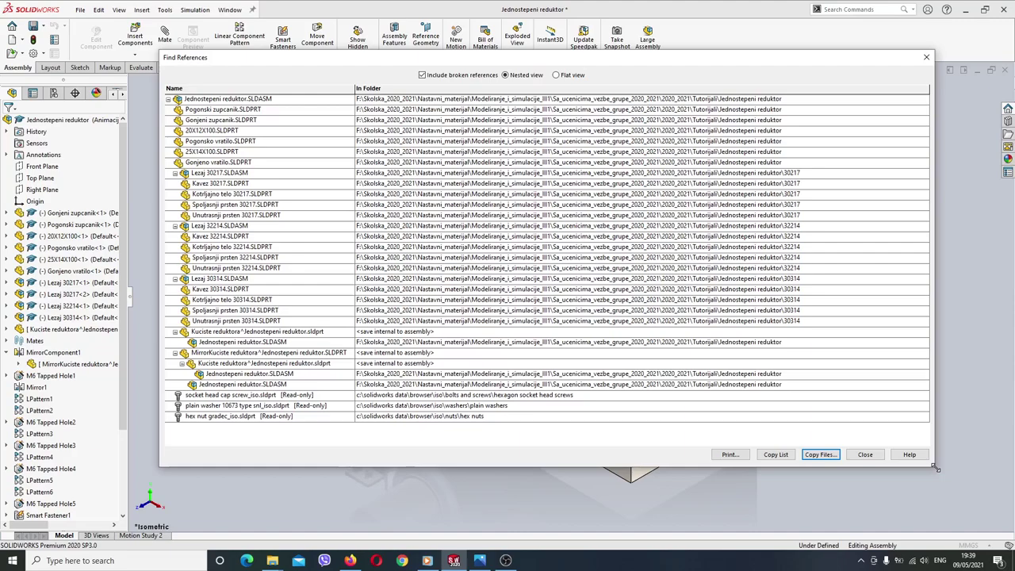
pyautogui.click(865, 454)
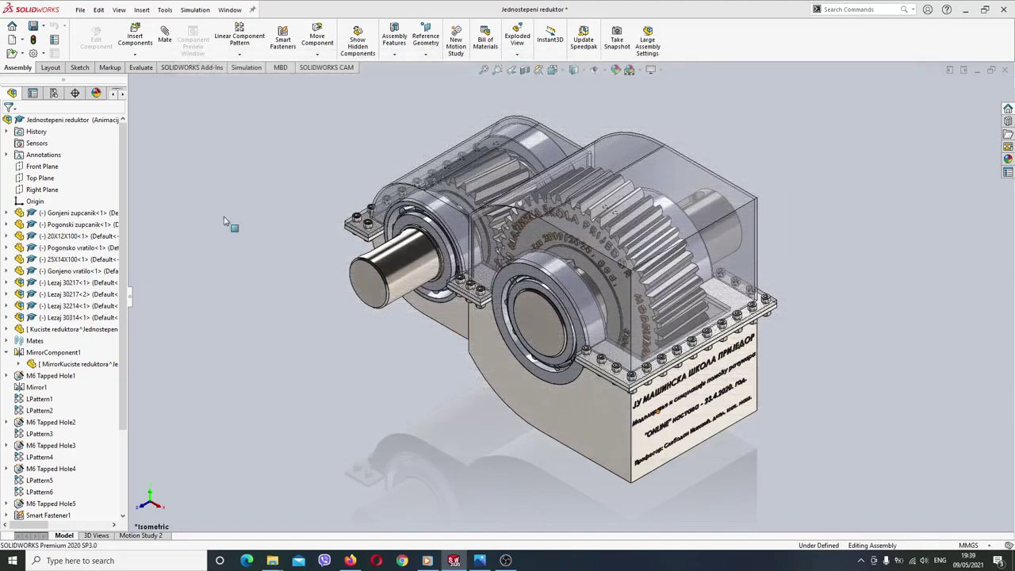
# Start Pack and Go for the gearbox assembly with drawings included
pyautogui.click(81, 11)
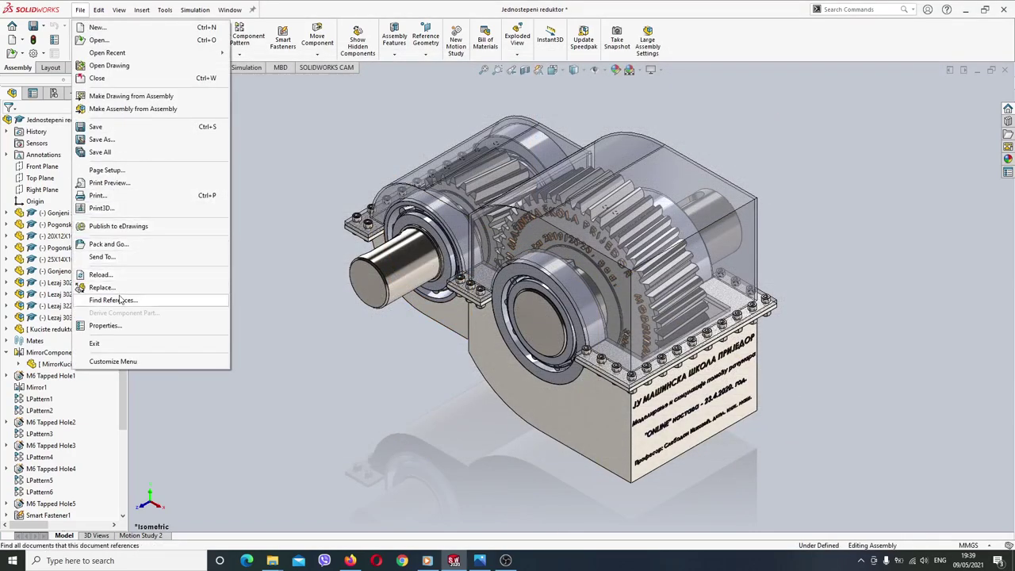
pyautogui.click(129, 244)
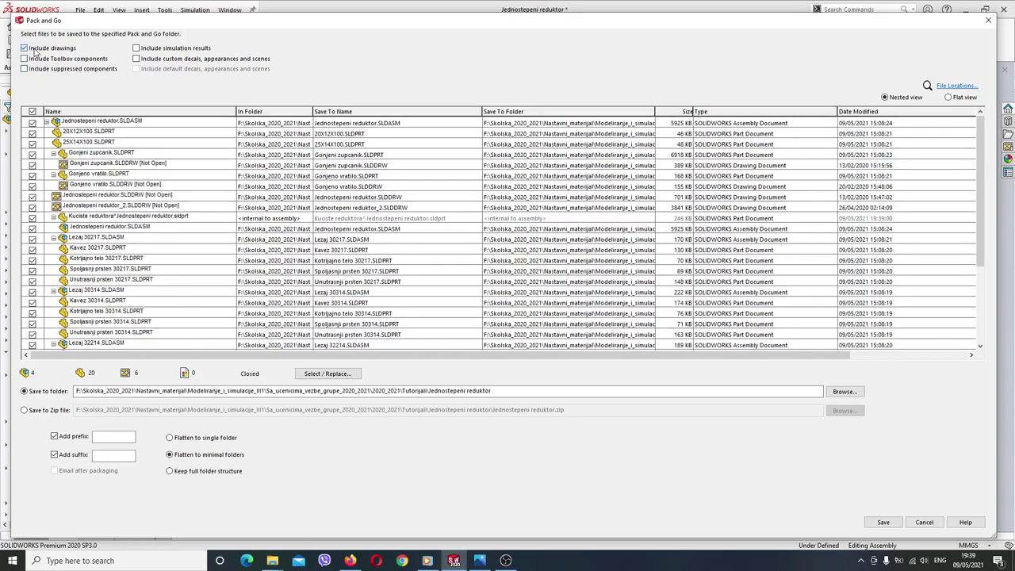
pyautogui.click(34, 51)
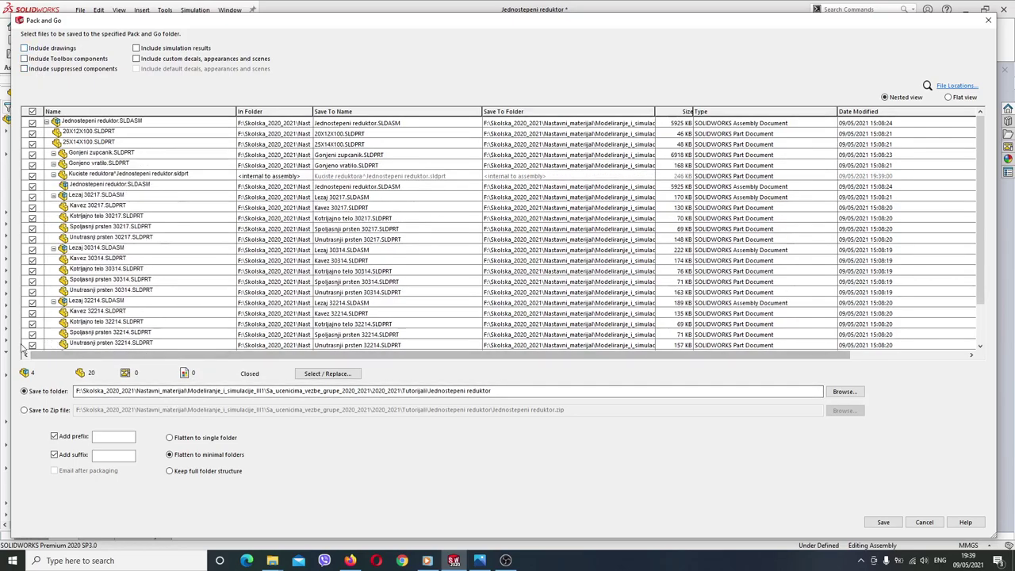
pyautogui.click(43, 50)
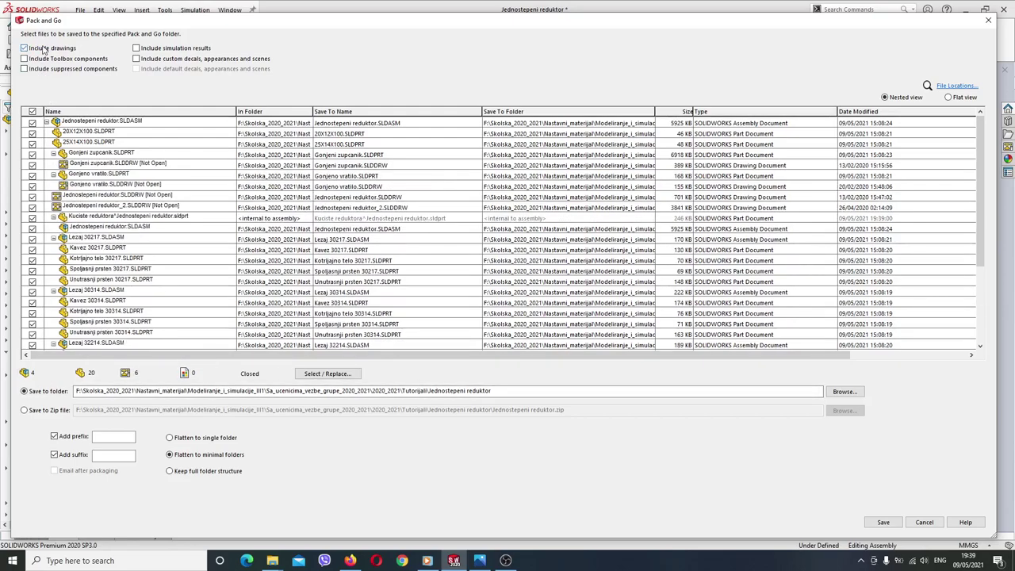
# Set Pack and Go to save to the Zip file Jednostepeni reduktor.zip in the 9_5_2021 folder
pyautogui.click(47, 411)
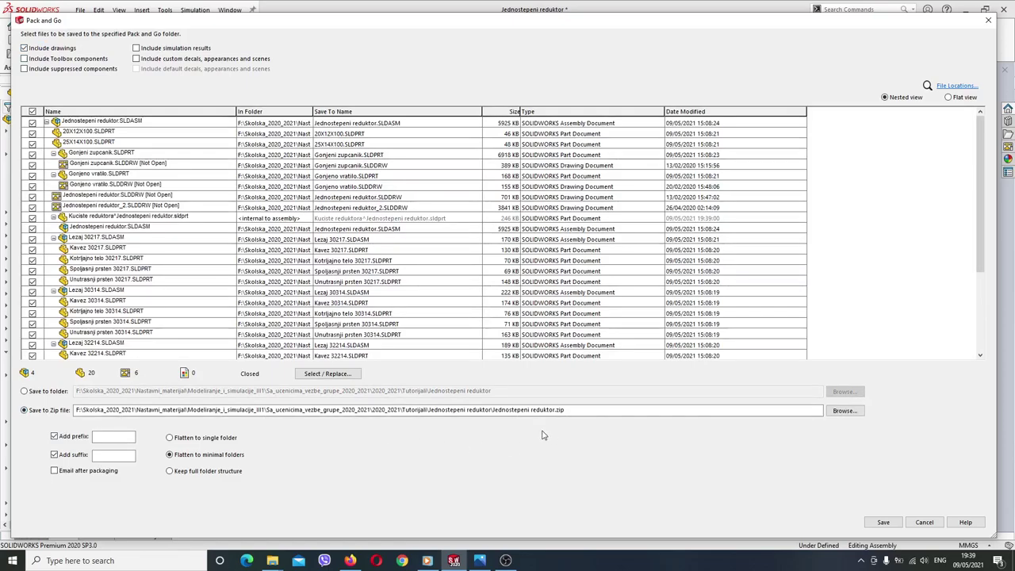
pyautogui.tripleClick(499, 412)
pyautogui.click(495, 411)
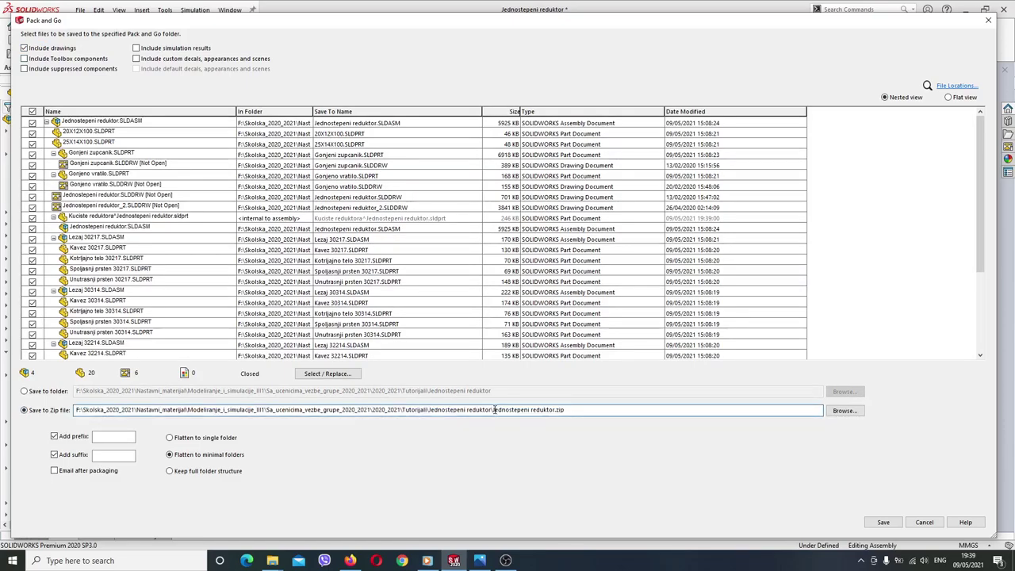
pyautogui.moveTo(493, 410); pyautogui.dragTo(580, 410)
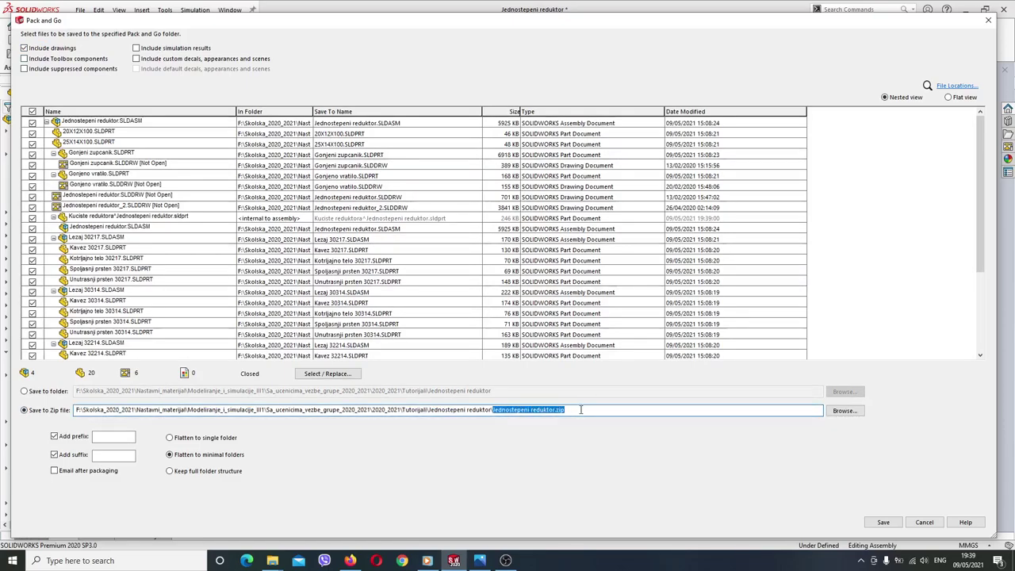
pyautogui.click(843, 410)
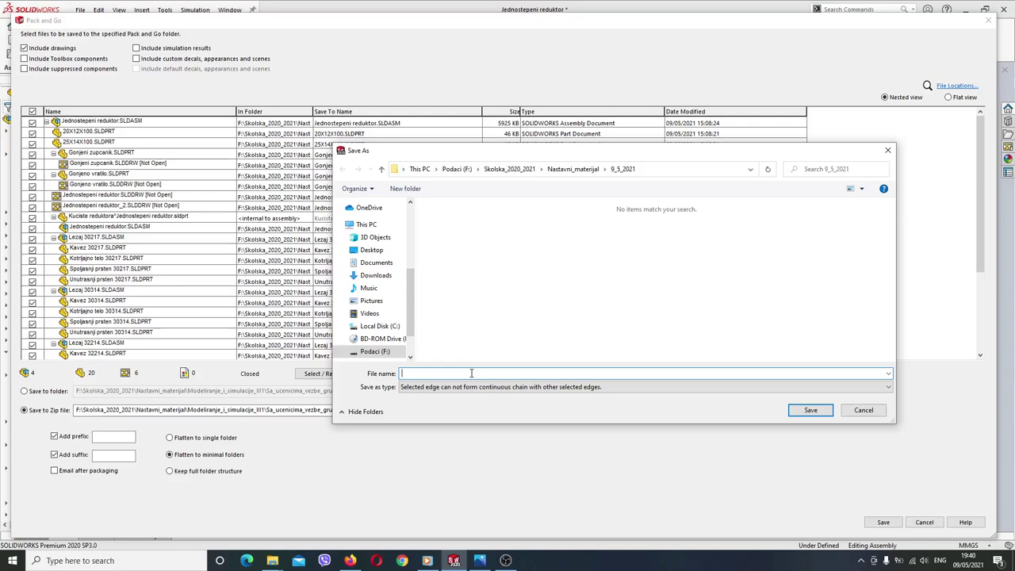
pyautogui.click(813, 413)
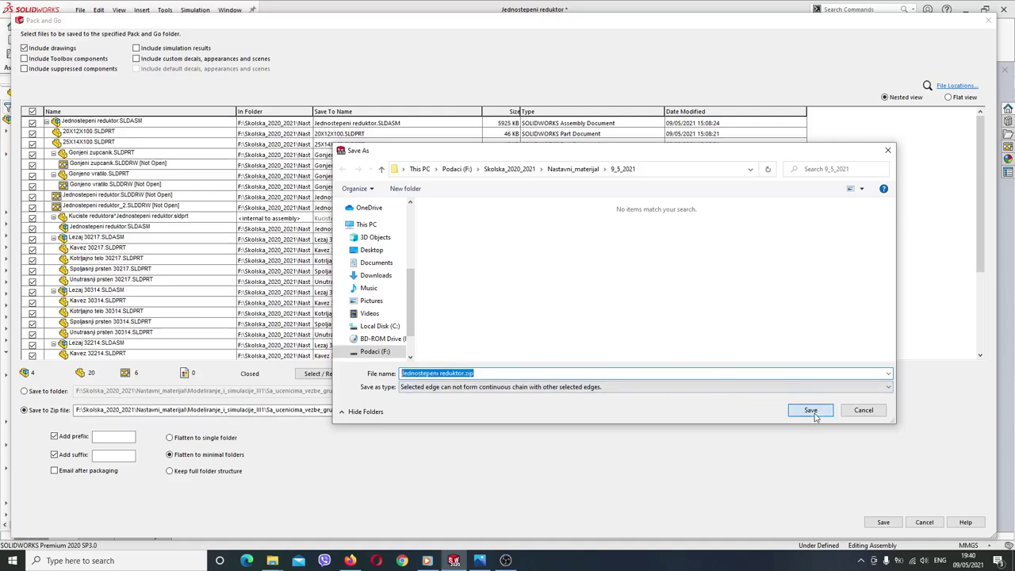
# Add the prefix "Projektni zadatak-" and the suffix "-backup" to the packed file names
pyautogui.click(116, 435)
pyautogui.write('Projektni')
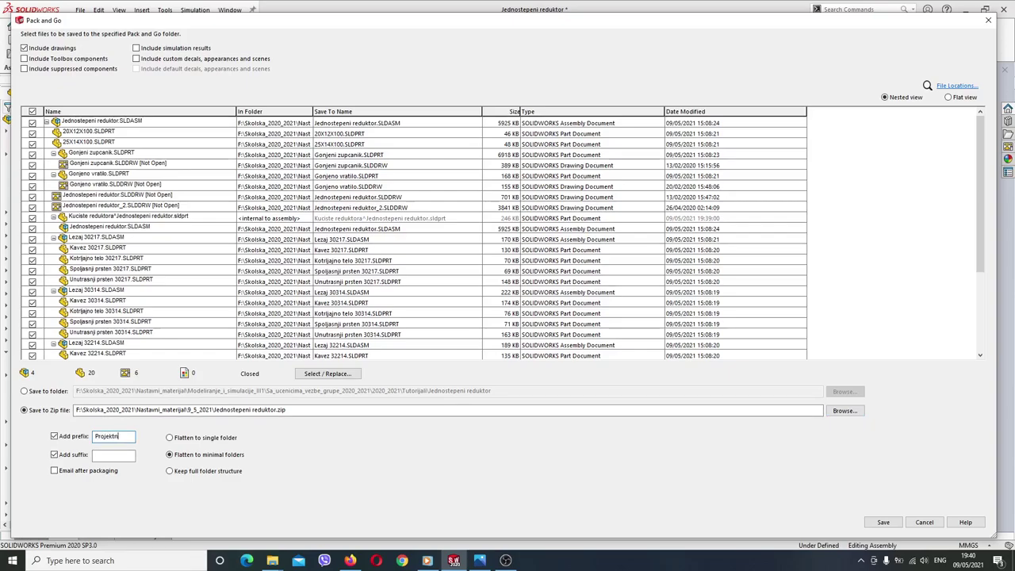
pyautogui.write(' zadatak-')
pyautogui.click(112, 454)
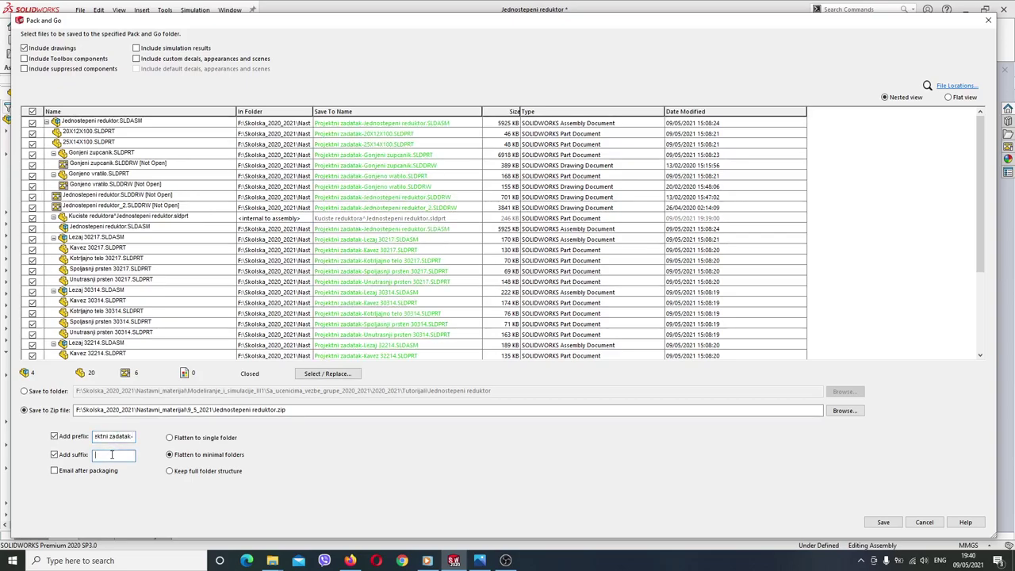
pyautogui.write('Backup')
pyautogui.press('Home')
pyautogui.press('Delete')
pyautogui.write('-b')
# Review the renamed files in the Pack and Go list and save the package
pyautogui.doubleClick(109, 436)
pyautogui.moveTo(978, 188); pyautogui.dragTo(985, 258)
pyautogui.scroll(4, 986, 259)
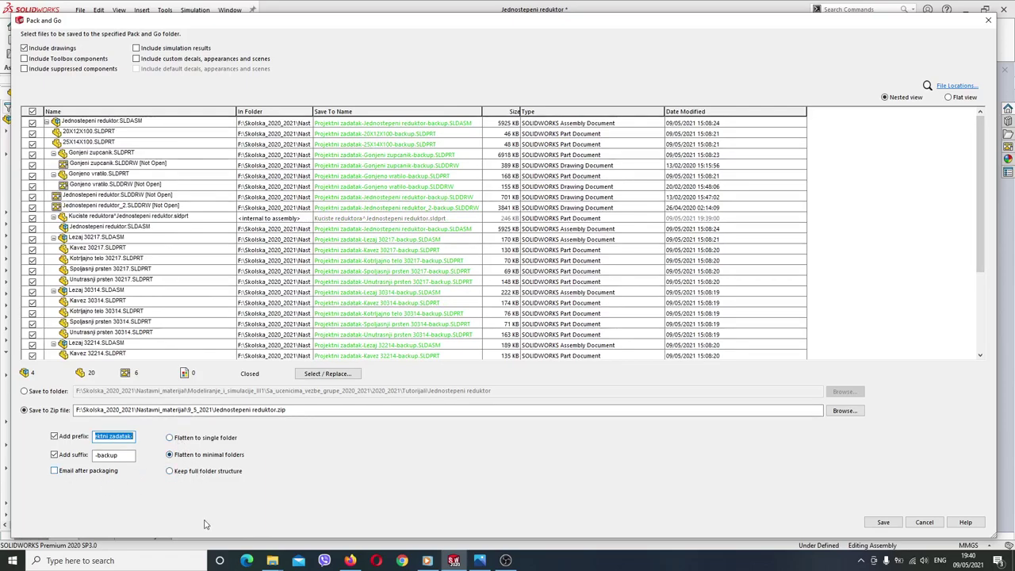
pyautogui.click(883, 523)
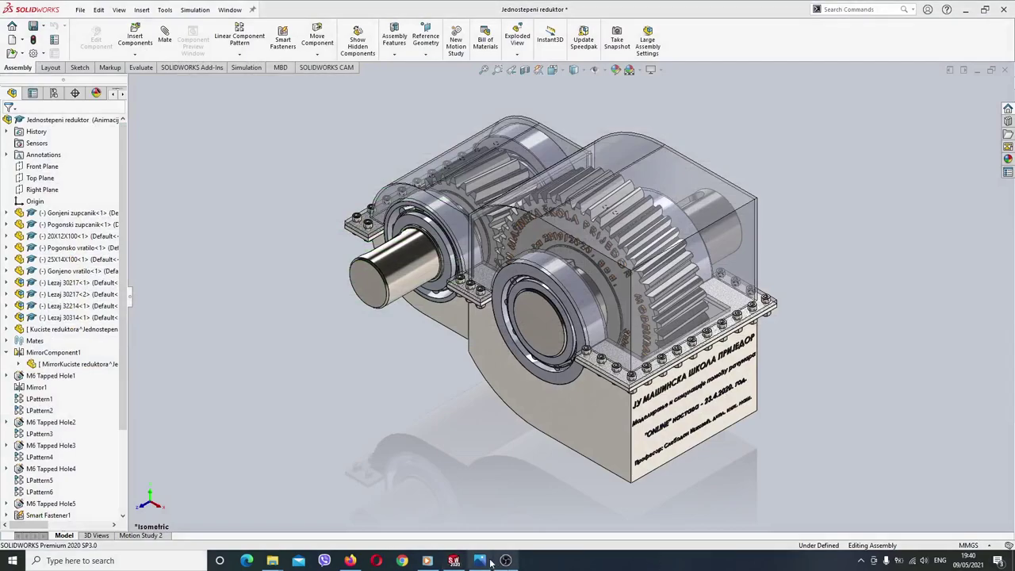
# Switch to File Explorer and inspect the contents of the Jednostepeni reduktor archive in the 9_5_2021 folder, closing it when done
pyautogui.click(455, 560)
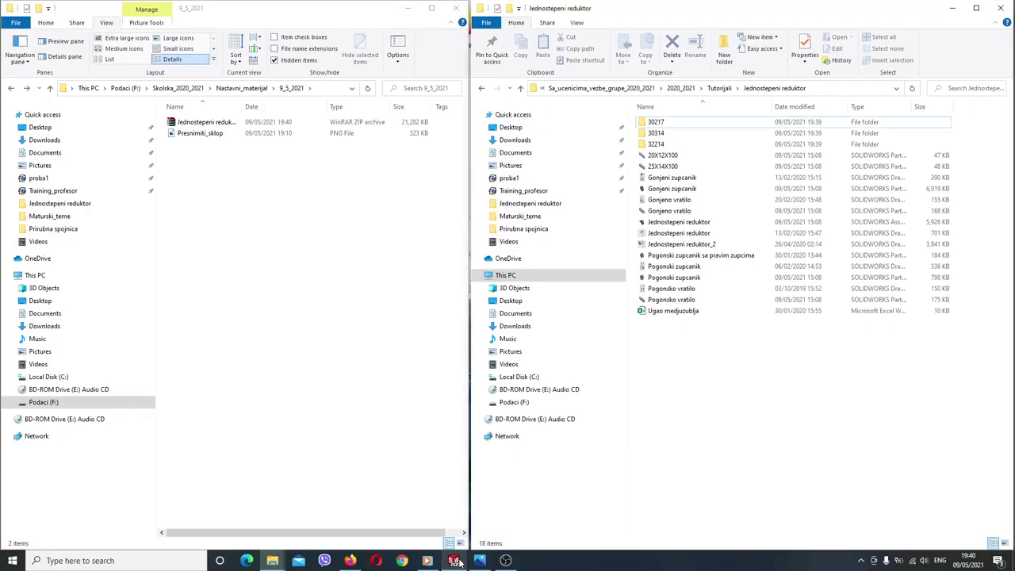
pyautogui.click(210, 125)
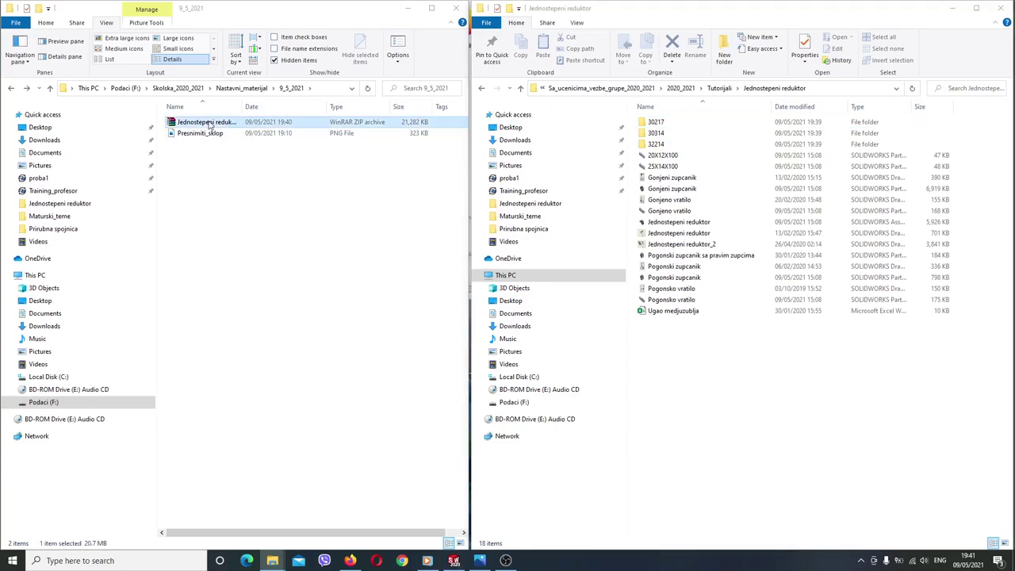
pyautogui.doubleClick(210, 124)
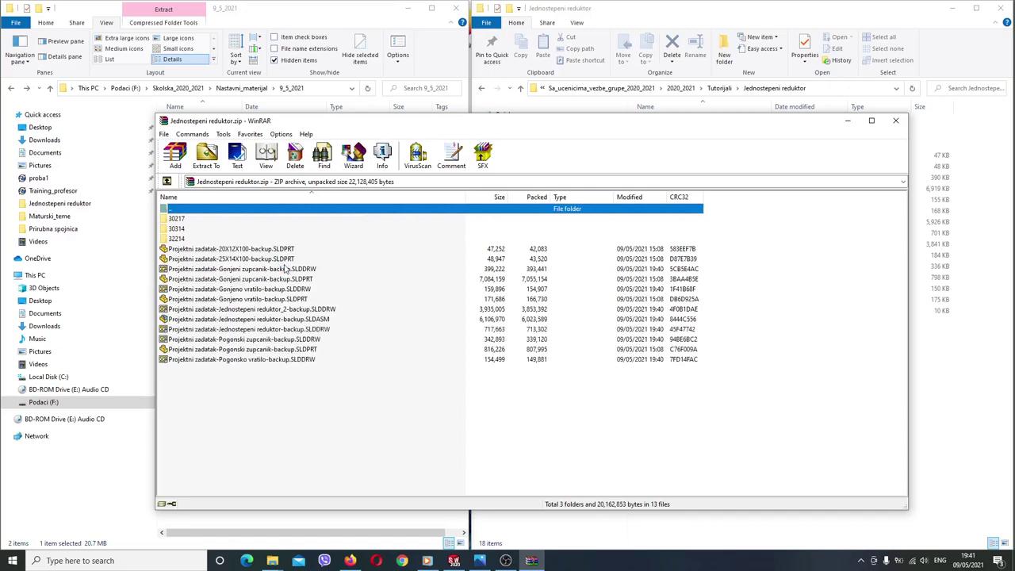
pyautogui.click(895, 121)
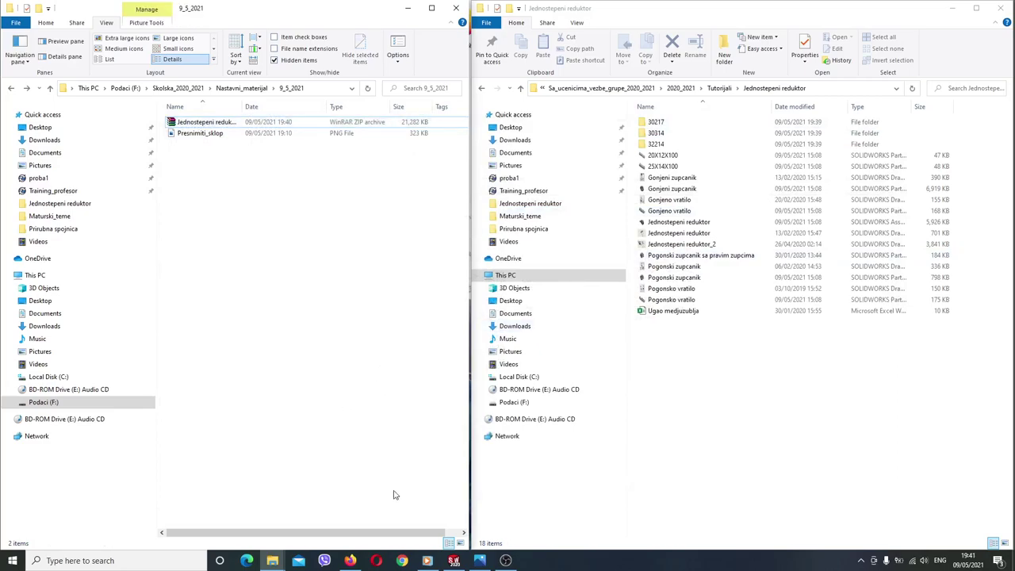
# Switch to Gmail in Firefox and attach the Jednostepeni reduktor archive to the new message
pyautogui.click(356, 560)
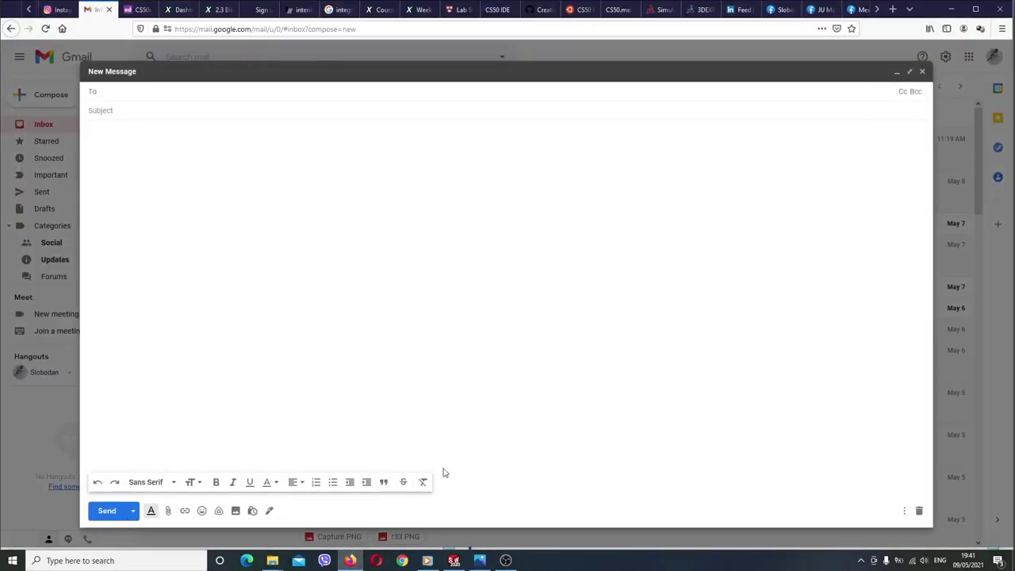
pyautogui.click(167, 511)
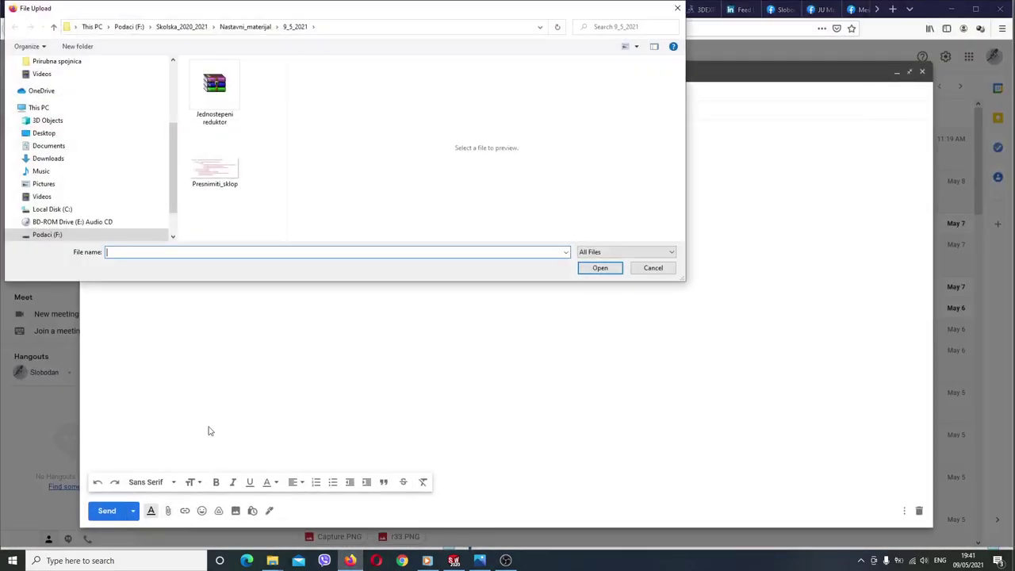
pyautogui.doubleClick(222, 97)
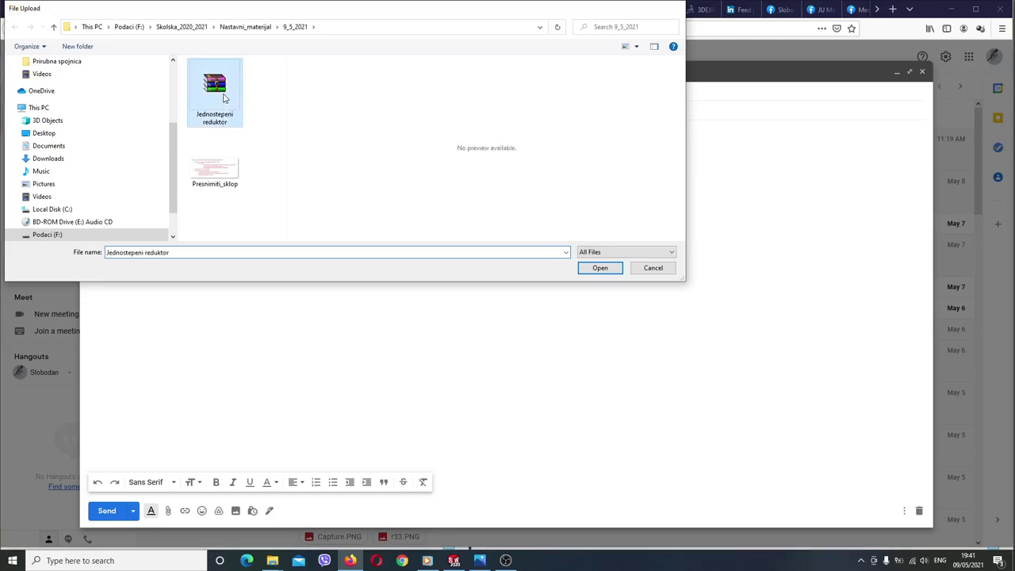
# Set the subject of the new message to "Projektni zadatak"
pyautogui.click(200, 112)
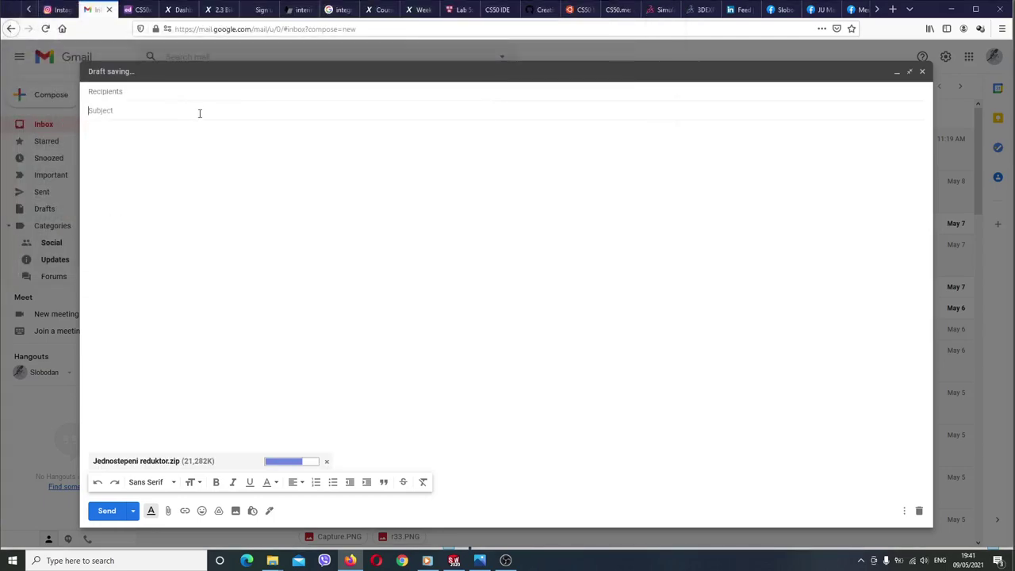
pyautogui.write('Projektni')
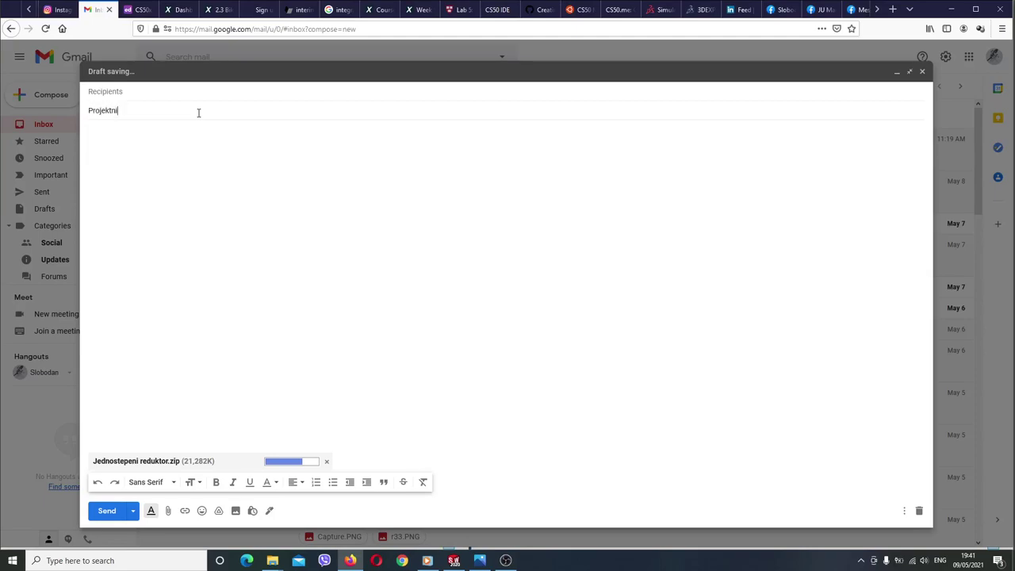
pyautogui.write(' zadatak')
# Write the body "Postovani, U prilogu, saljem projektni zadatak. Svako dobro, sve najbolje :) pozz. S postovanjem," with the sender's signature, address the message and send it
pyautogui.click(226, 163)
pyautogui.write('Postovani,')
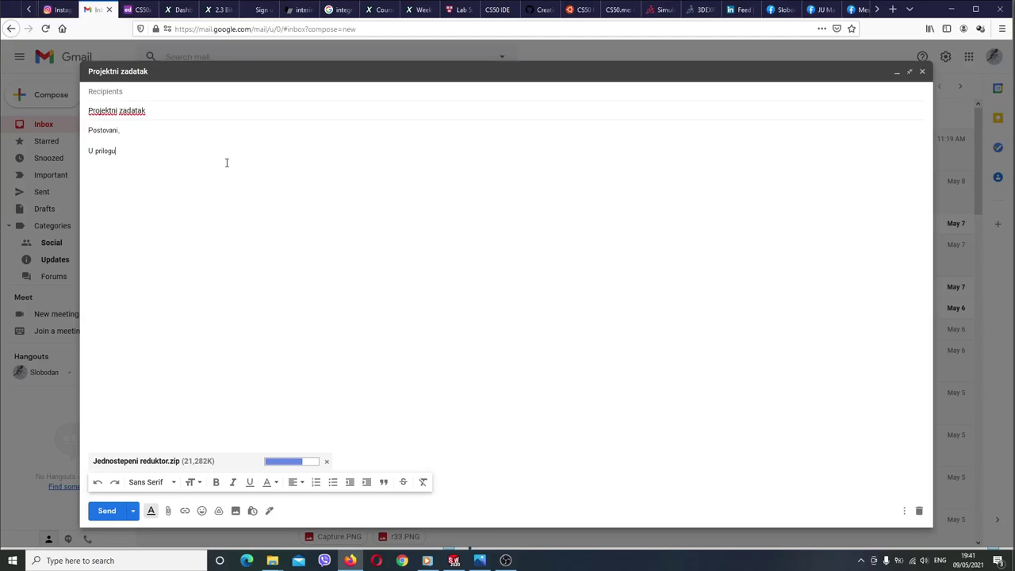
pyautogui.write('. inz. mas.')
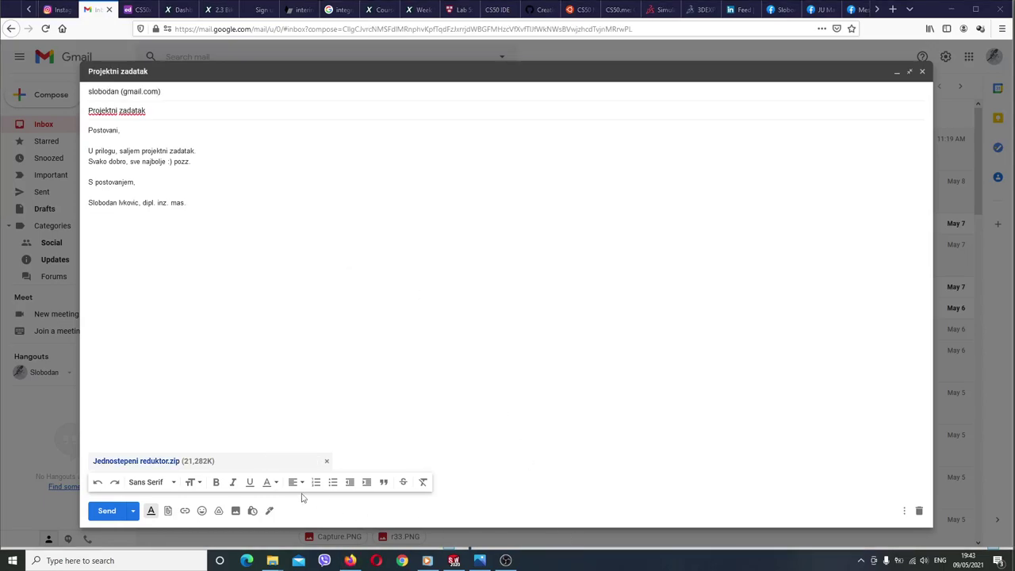
pyautogui.click(107, 511)
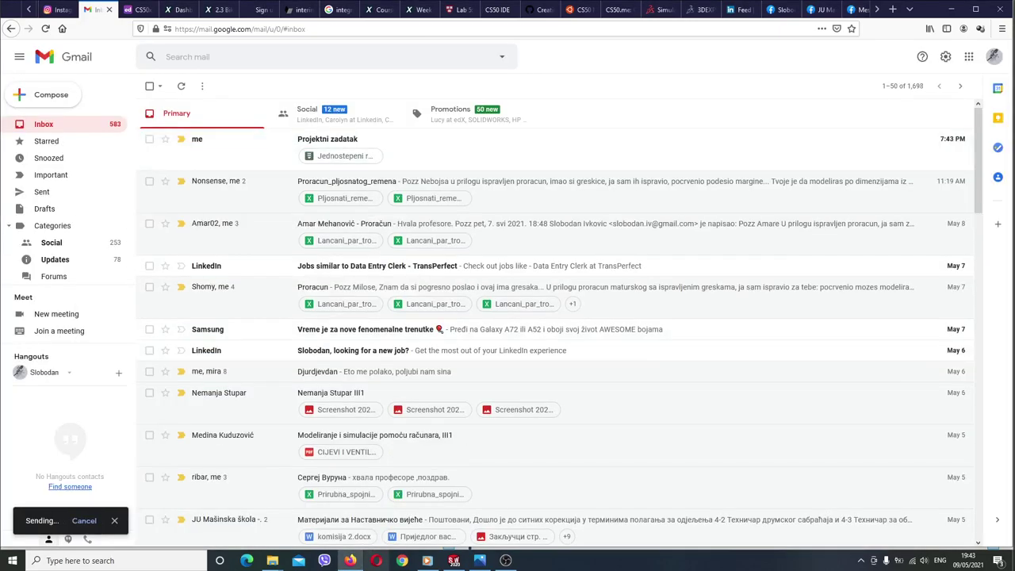
# Open the received Projektni zadatak message beside the 9_5_2021 folder window and start saving its Jednostepeni reduktor.zip attachment
pyautogui.click(359, 516)
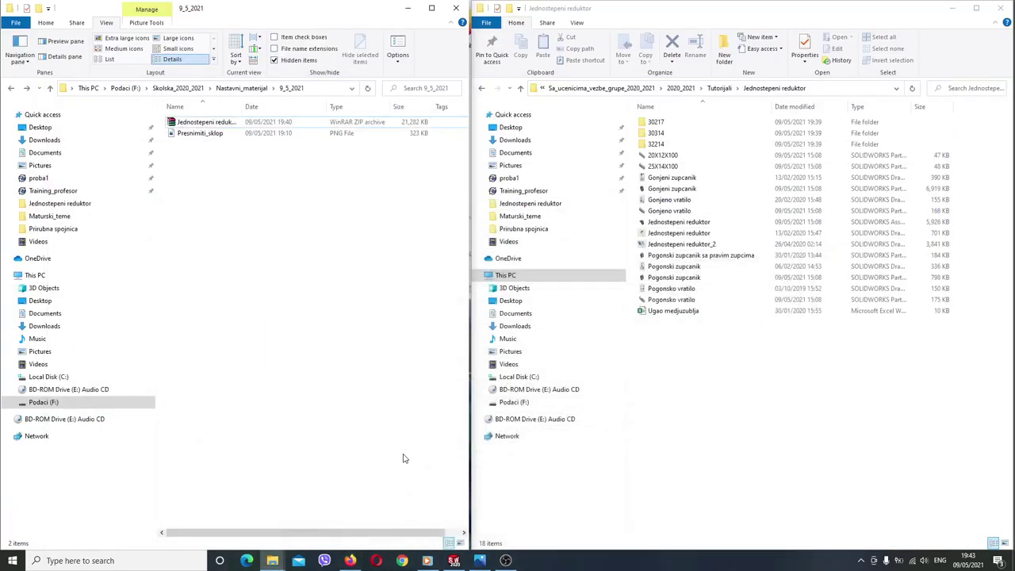
pyautogui.click(350, 560)
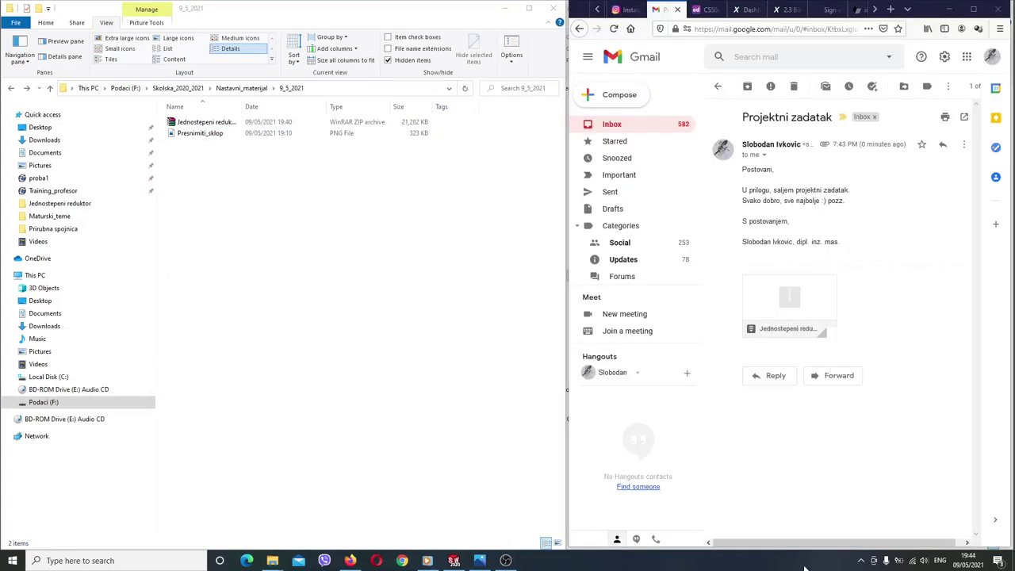
pyautogui.click(765, 323)
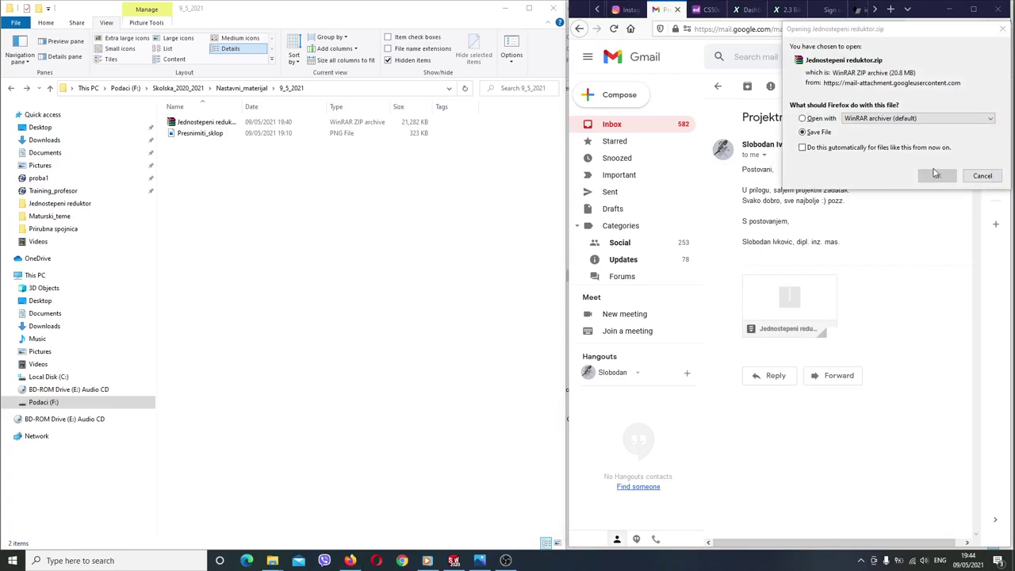
pyautogui.click(935, 177)
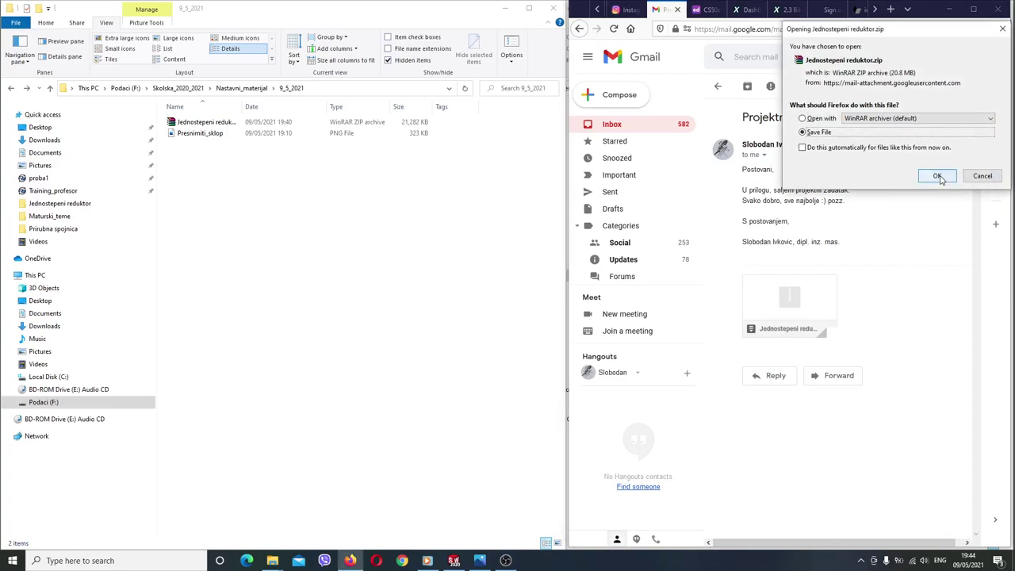
pyautogui.click(937, 176)
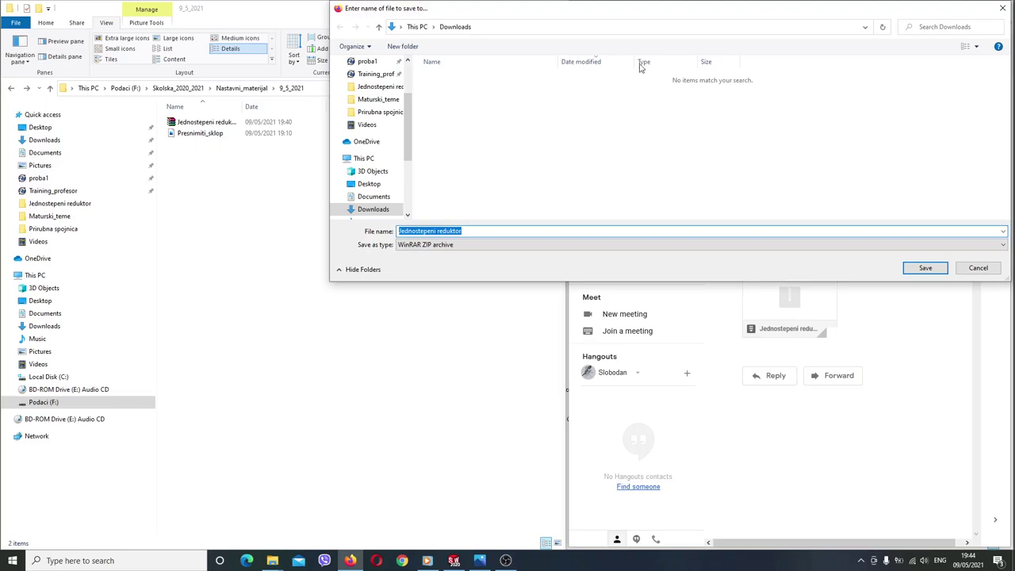
# Create a folder named Kontrola inside 9_5_2021 and save the Jednostepeni reduktor archive in it
pyautogui.click(379, 87)
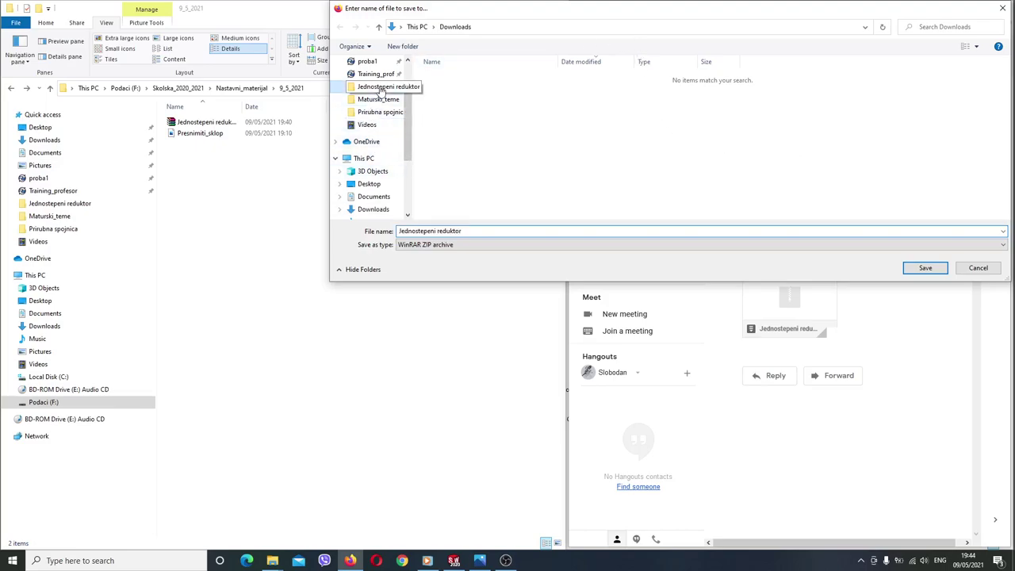
pyautogui.click(432, 26)
pyautogui.click(448, 80)
pyautogui.doubleClick(448, 79)
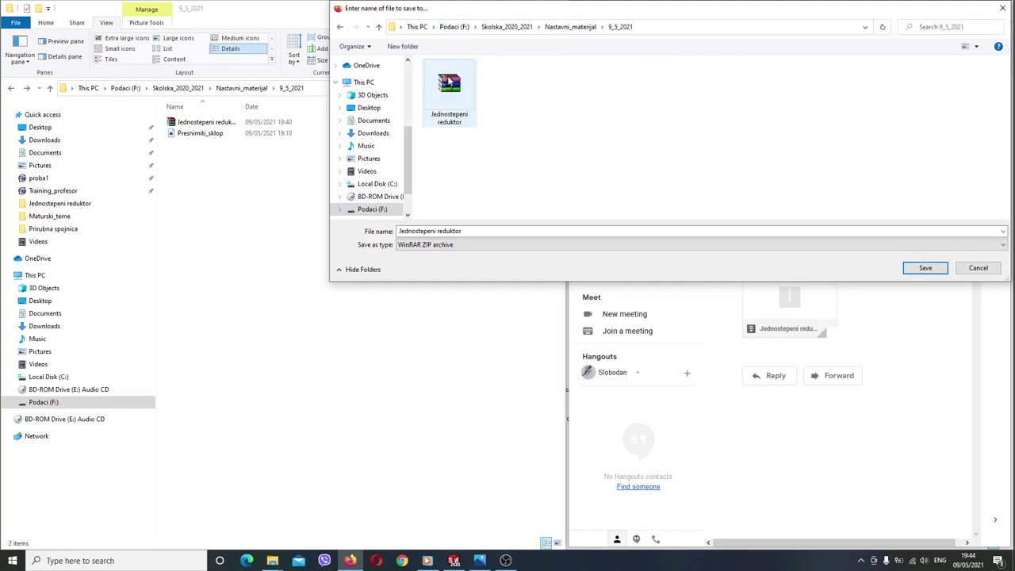
pyautogui.click(408, 49)
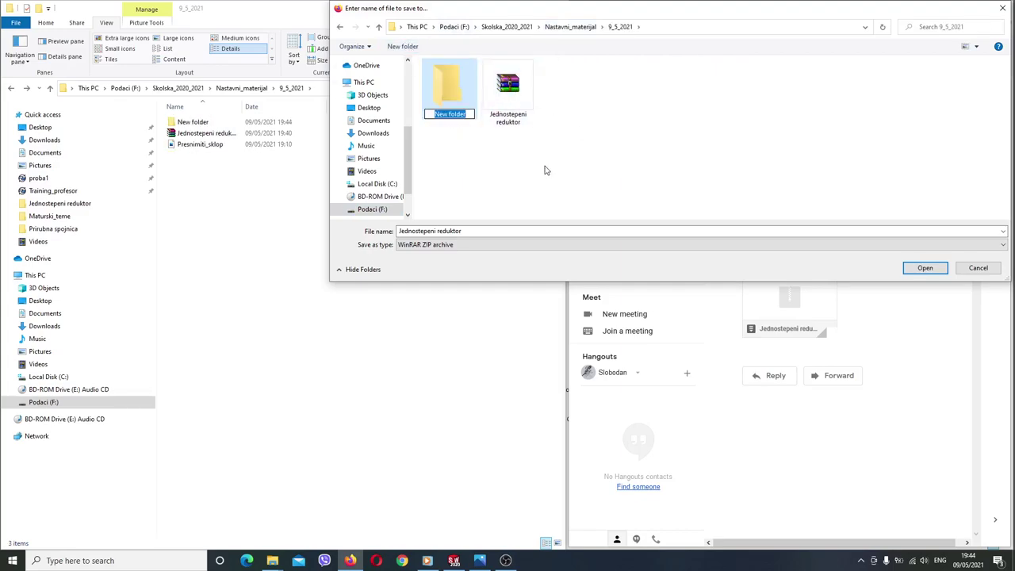
pyautogui.write('Kon')
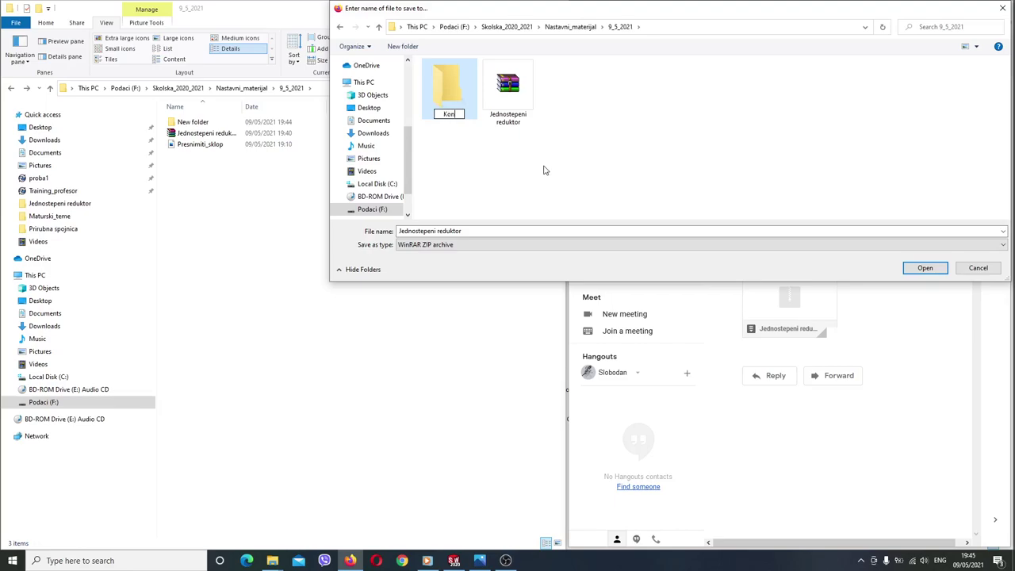
pyautogui.write('trola')
pyautogui.press('Return')
pyautogui.press('Return')
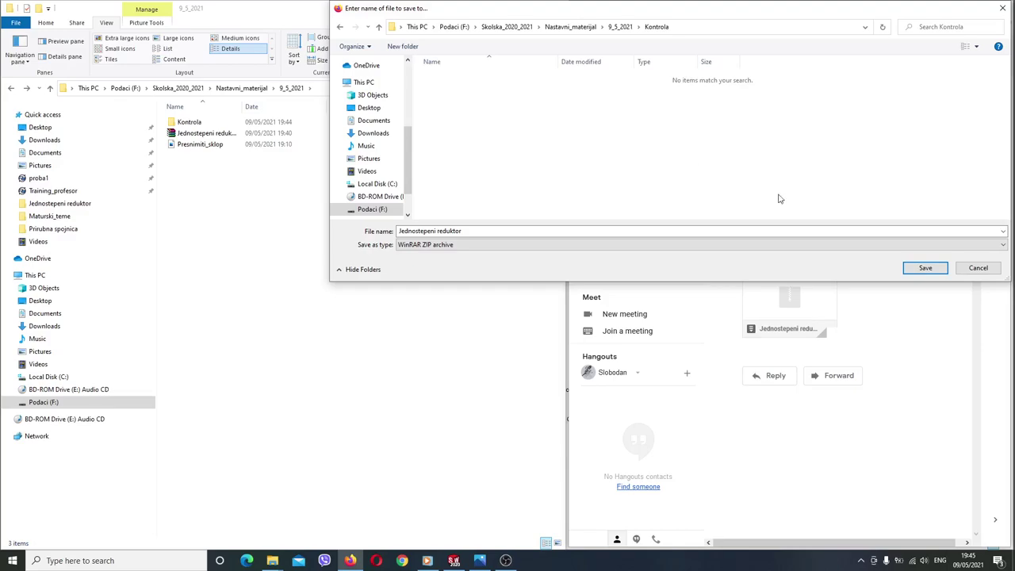
pyautogui.click(919, 270)
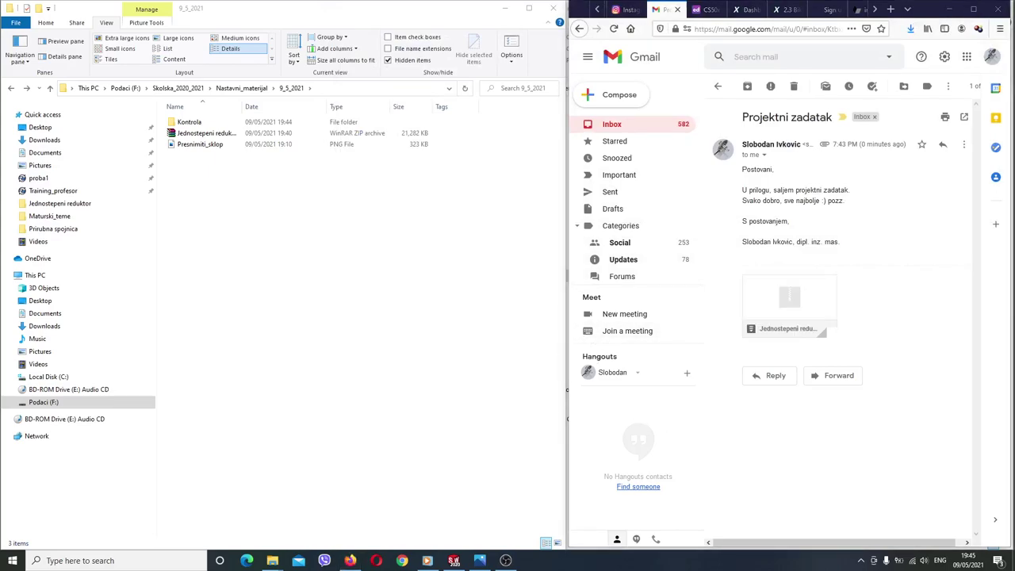
# Switch to File Explorer, extract the archive in Kontrola into its own Jednostepeni reduktor folder, and open that folder
pyautogui.click(954, 9)
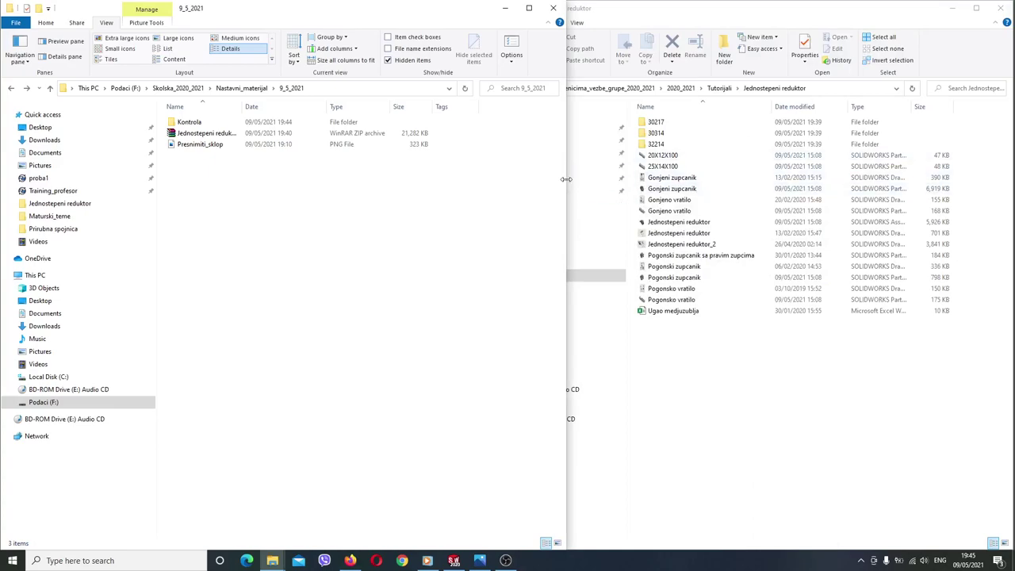
pyautogui.moveTo(562, 177); pyautogui.dragTo(470, 180)
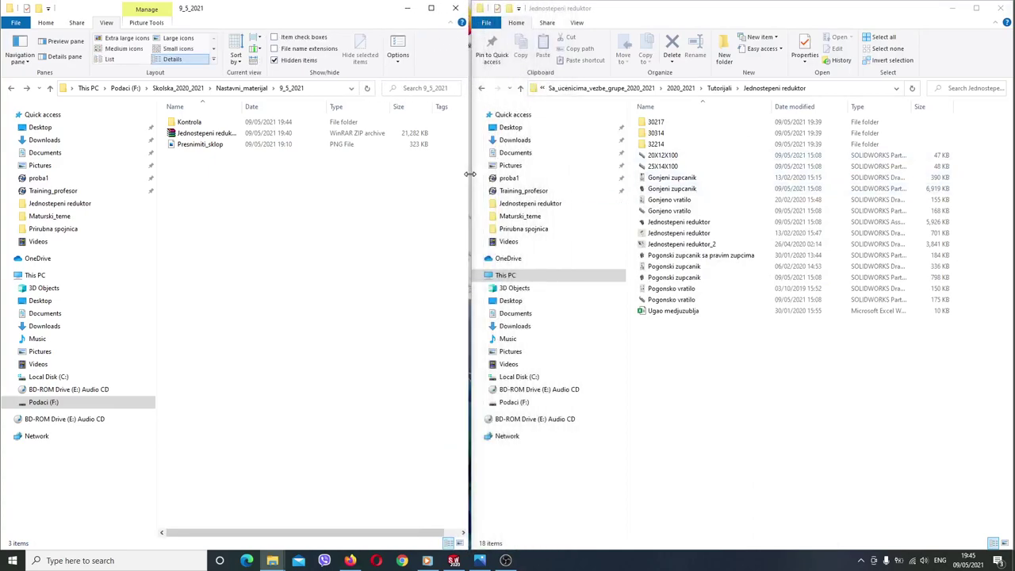
pyautogui.doubleClick(191, 121)
pyautogui.click(192, 124)
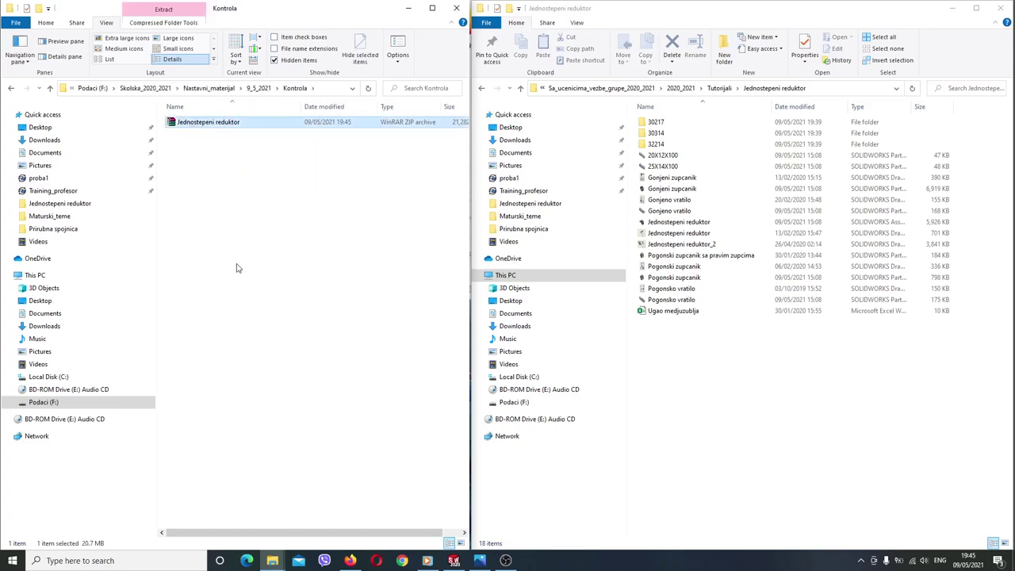
pyautogui.rightClick(219, 124)
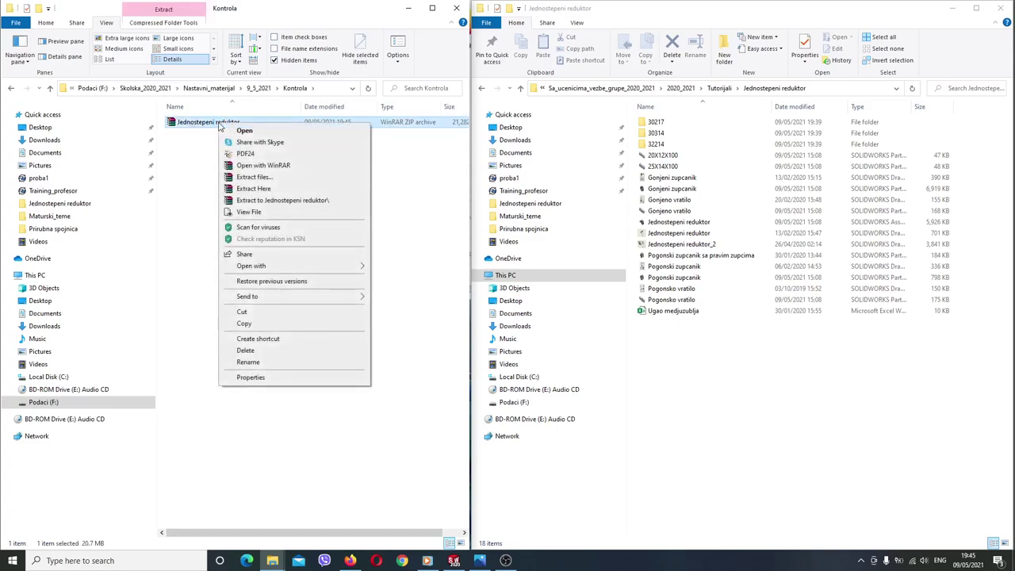
pyautogui.click(253, 201)
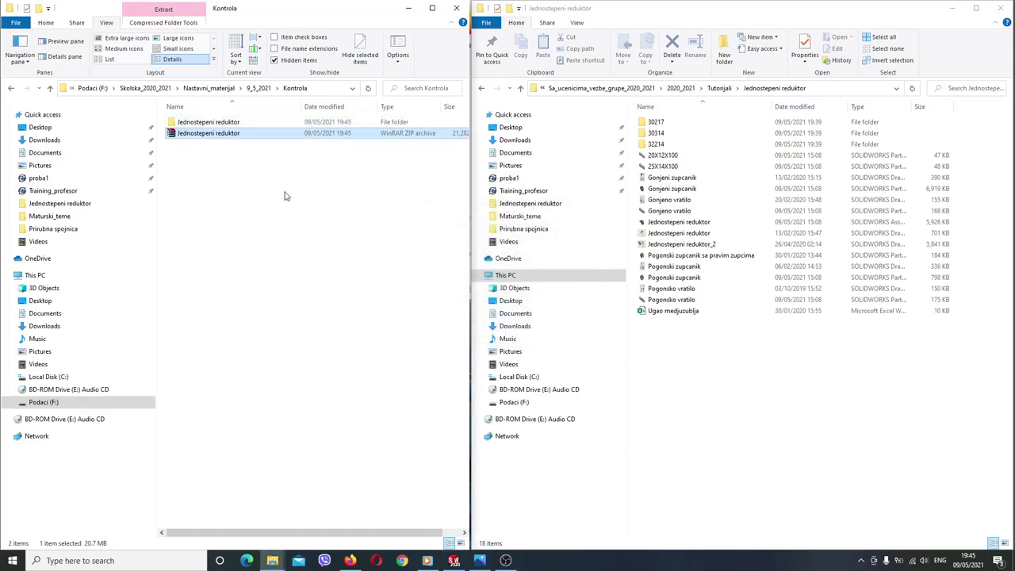
pyautogui.doubleClick(238, 123)
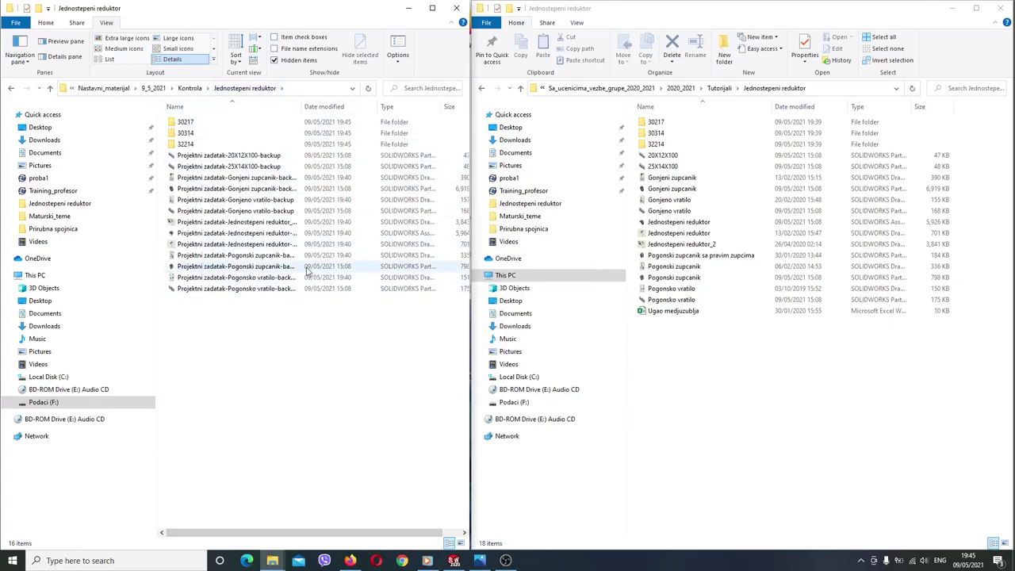
# Switch to SOLIDWORKS and close the original Jednostepeni reduktor assembly
pyautogui.click(456, 555)
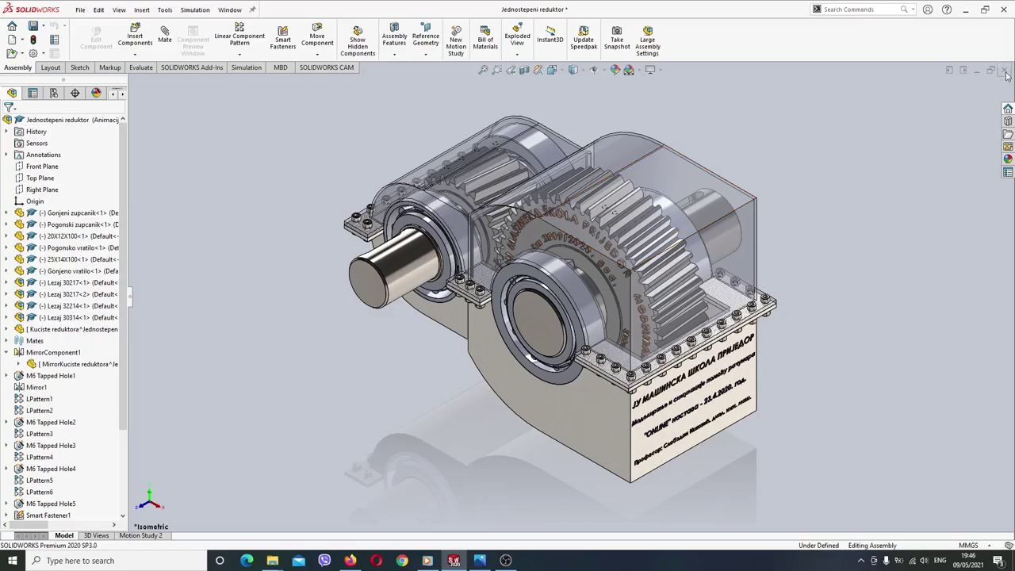
pyautogui.hotkey('ctrl', 'w')
pyautogui.click(522, 288)
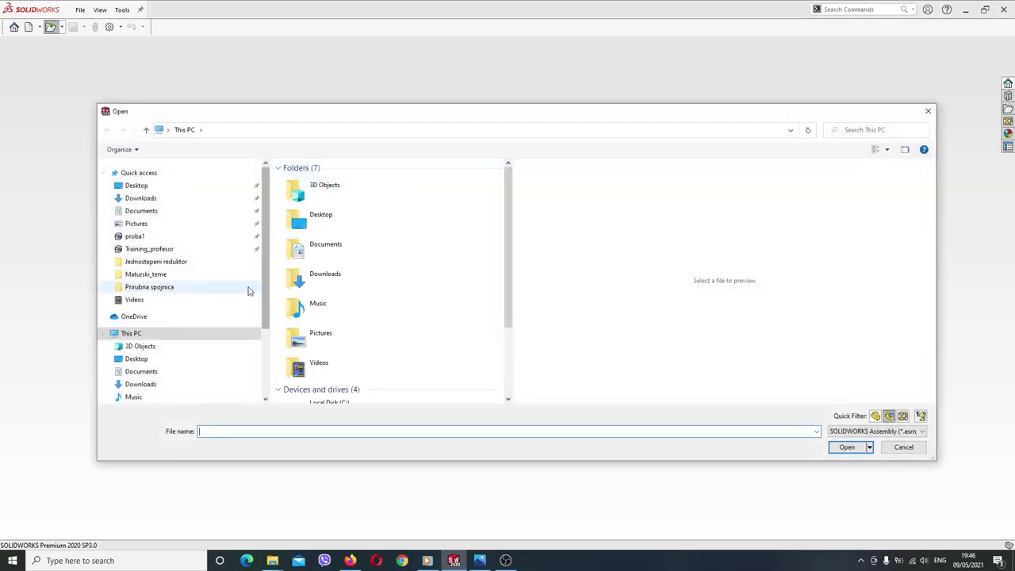
# Open the assembly Projektni zadatak-Jednostepeni reduktor-backup from the extracted folder in 9_5_2021 > Kontrola, accepting the educational version notice
pyautogui.click(165, 261)
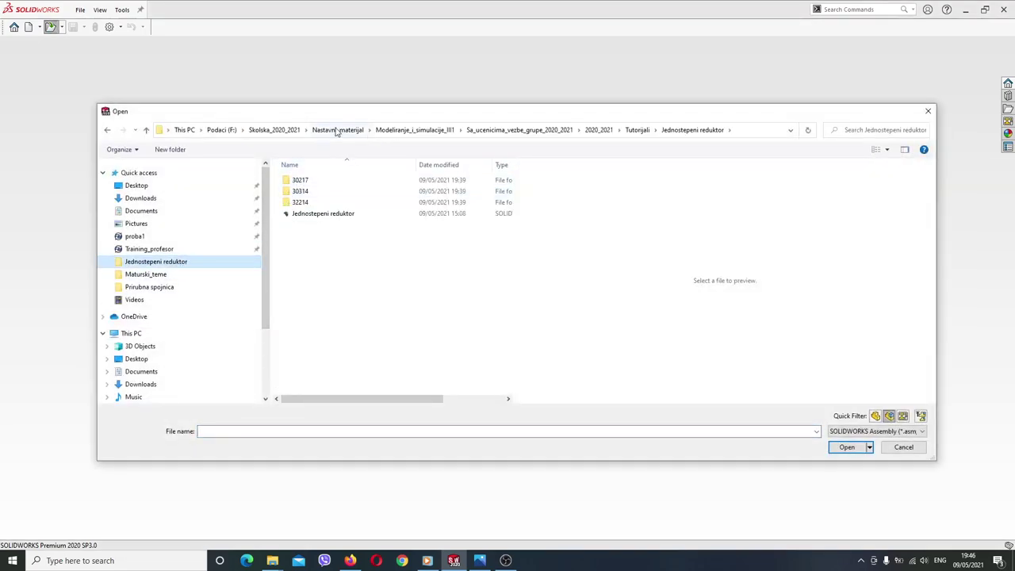
pyautogui.click(336, 130)
pyautogui.click(302, 182)
pyautogui.doubleClick(303, 182)
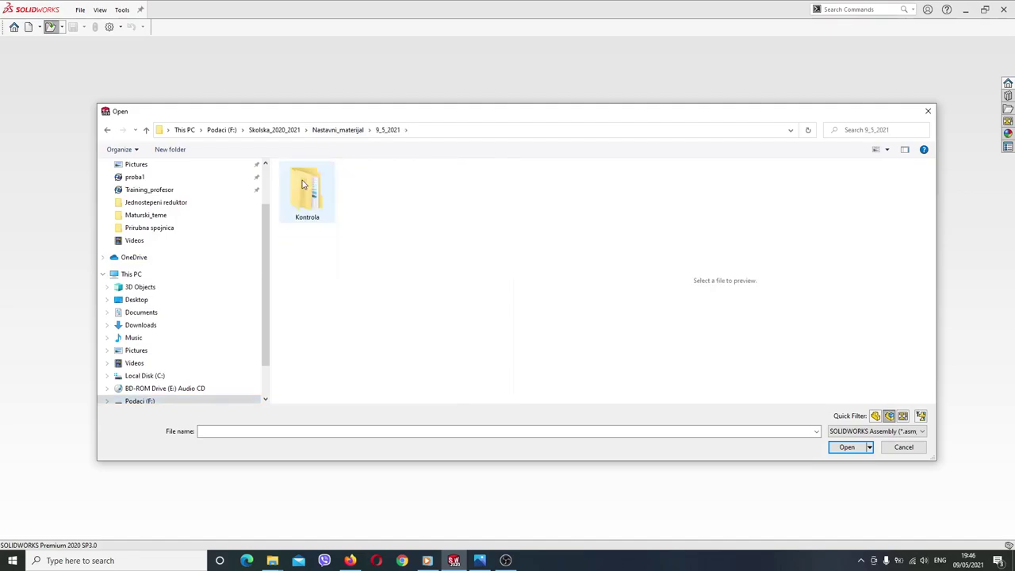
pyautogui.doubleClick(302, 183)
pyautogui.doubleClick(303, 182)
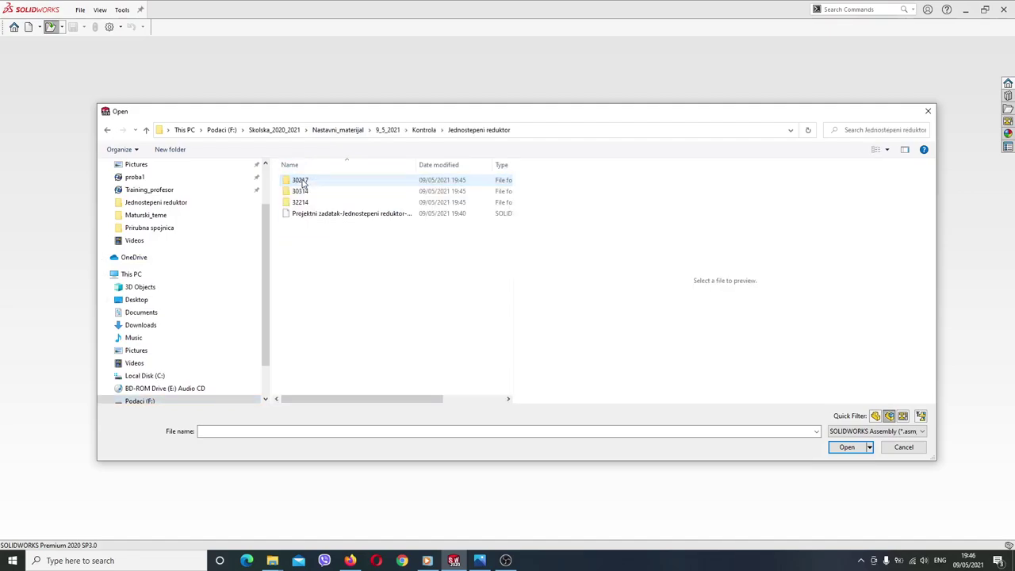
pyautogui.click(890, 417)
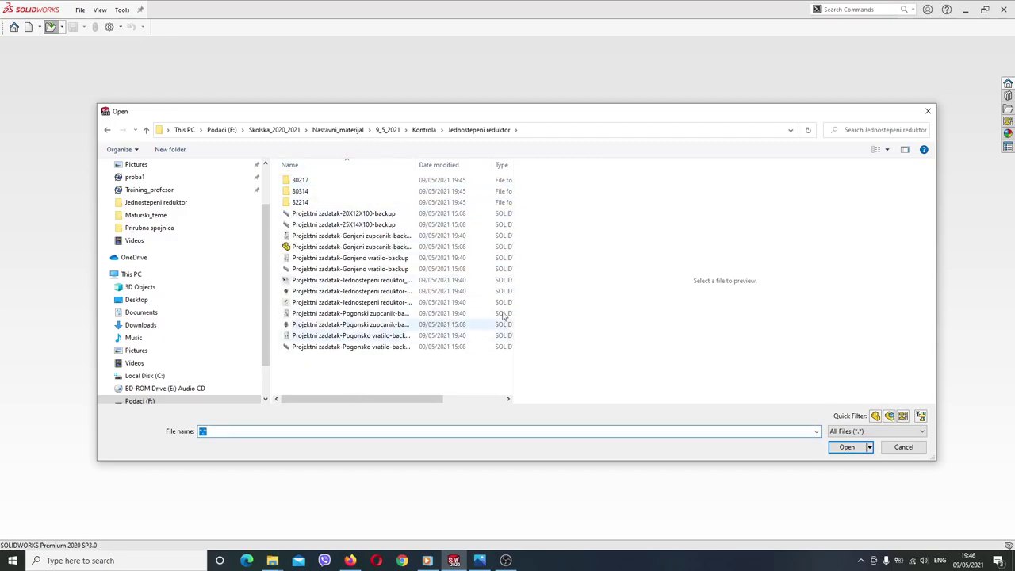
pyautogui.click(890, 417)
pyautogui.click(327, 213)
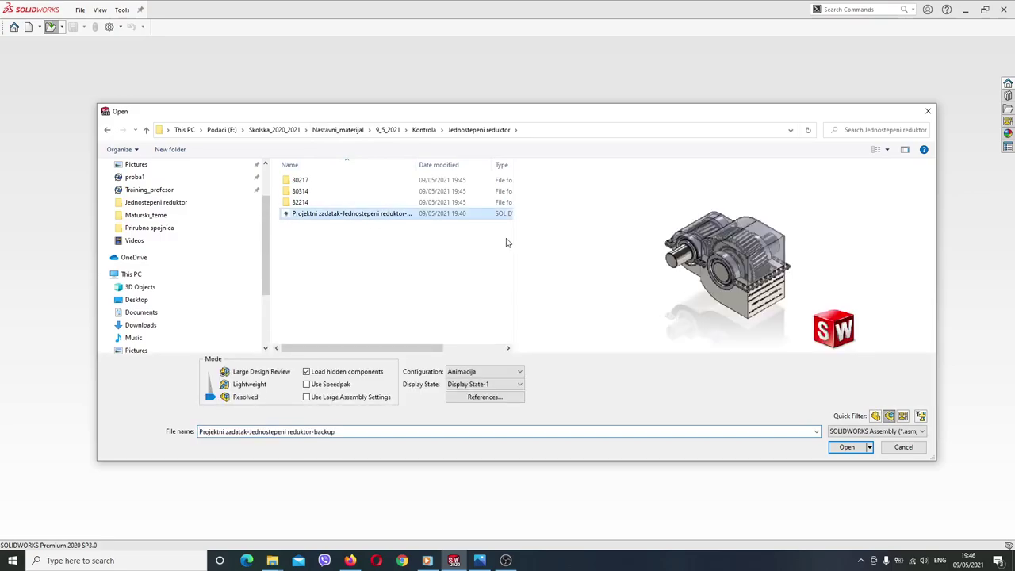
pyautogui.click(847, 447)
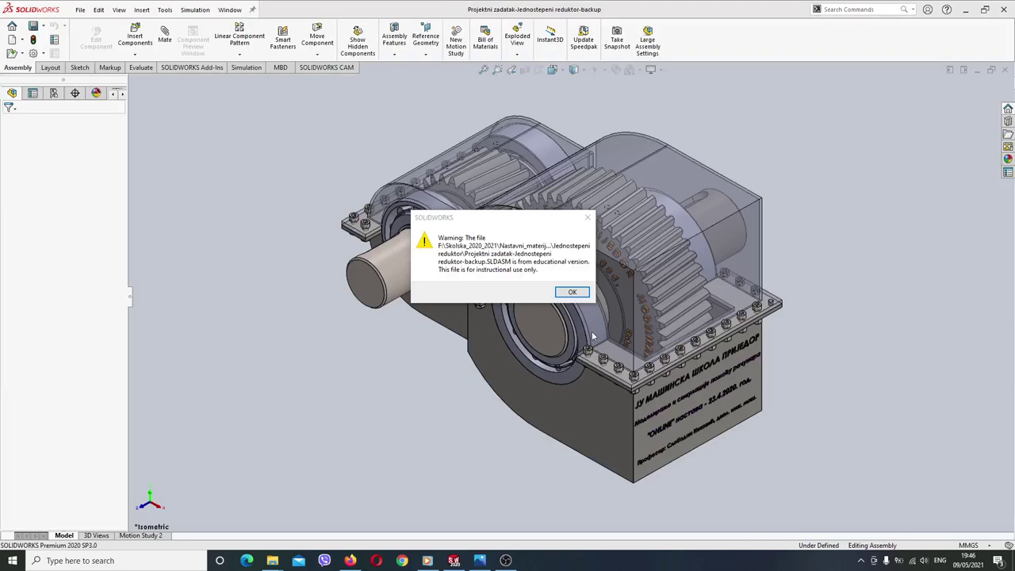
pyautogui.click(574, 293)
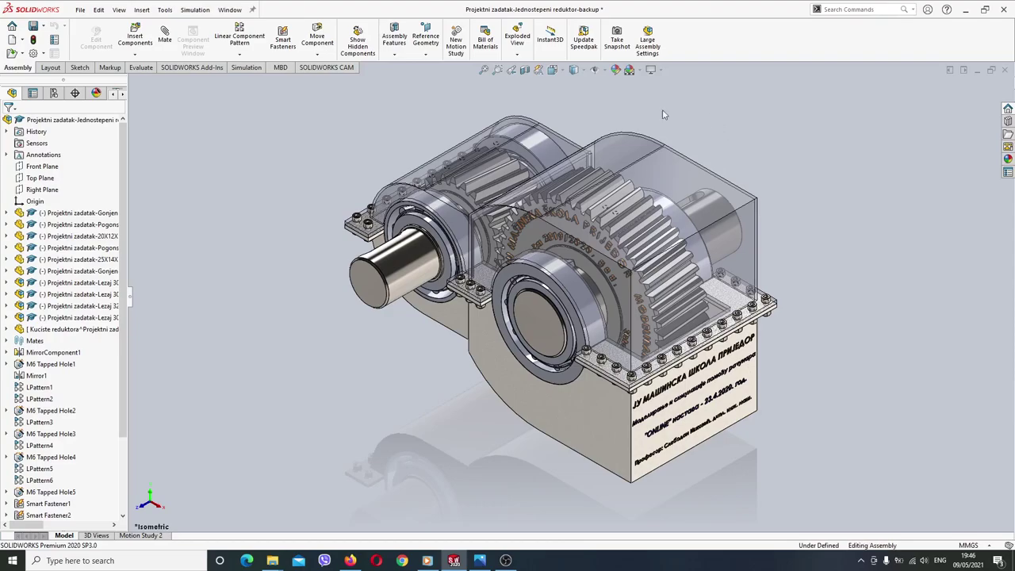
# Hide the transparent mirrored upper housing and rotate the gears to check that the assembly moves
pyautogui.click(670, 179)
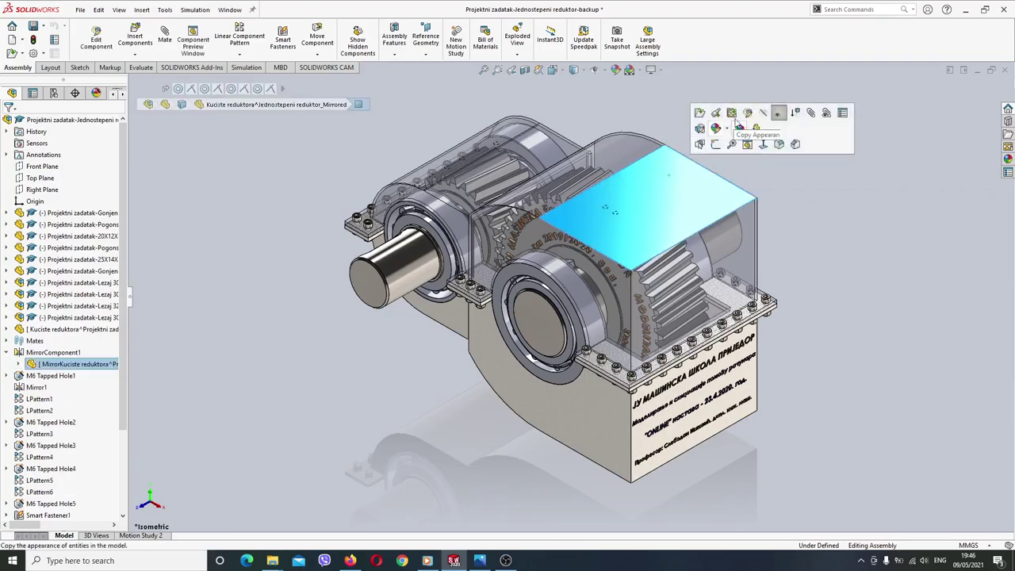
pyautogui.click(764, 113)
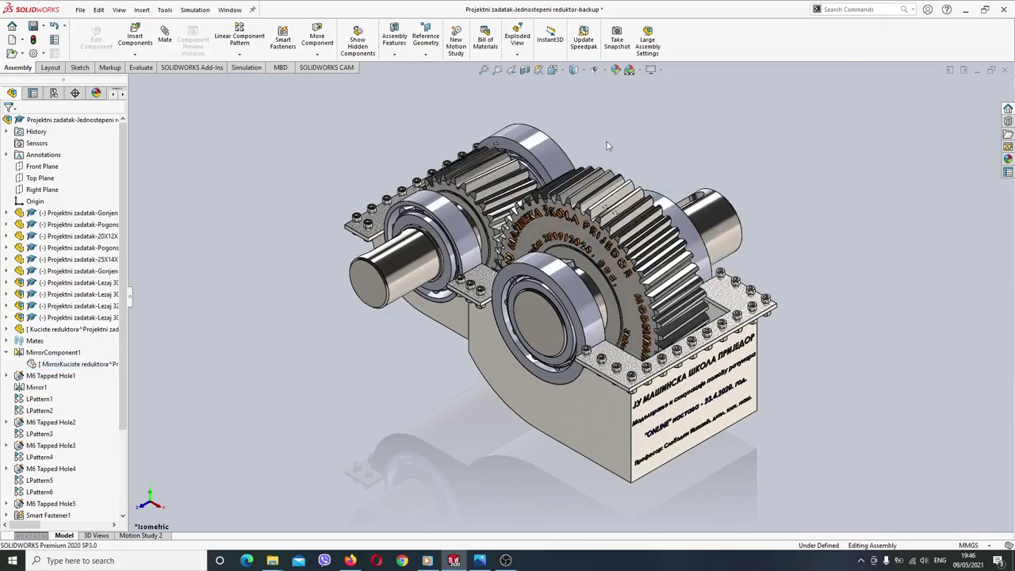
pyautogui.moveTo(499, 176); pyautogui.dragTo(539, 224)
pyautogui.click(323, 151)
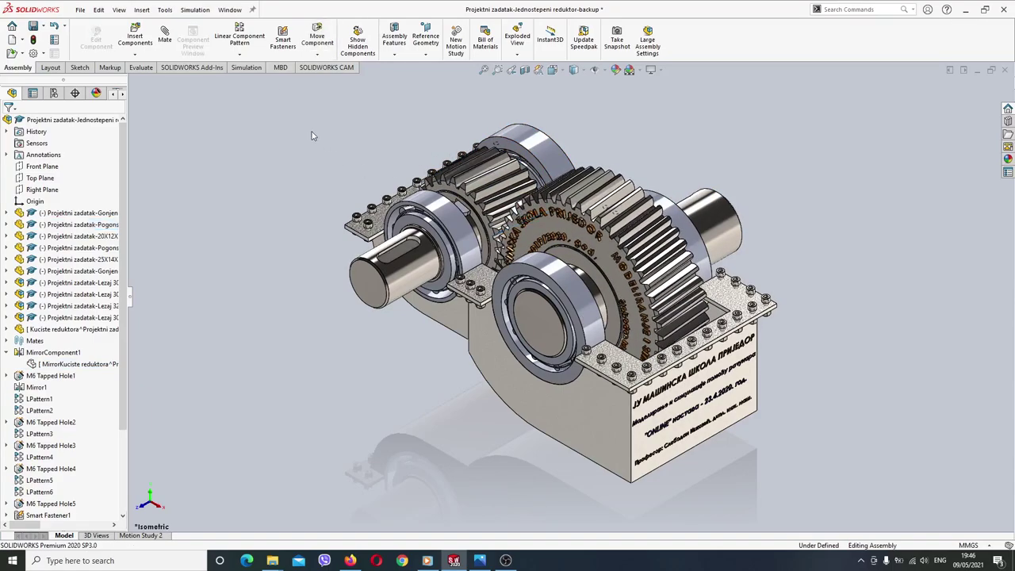
# Undo the component move and the hiding of the upper housing, and widen the feature tree for reading full component names
pyautogui.click(63, 25)
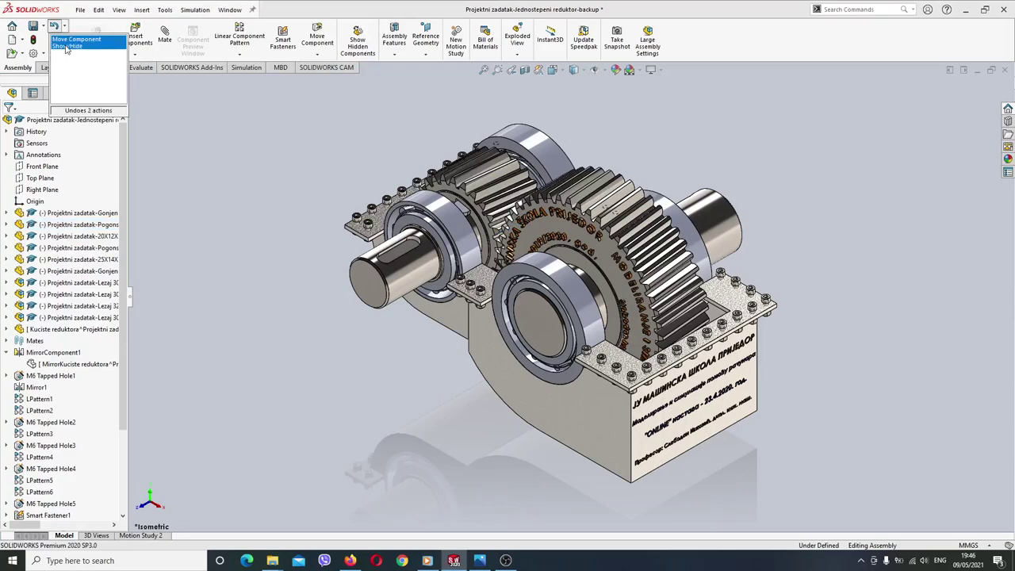
pyautogui.press('Return')
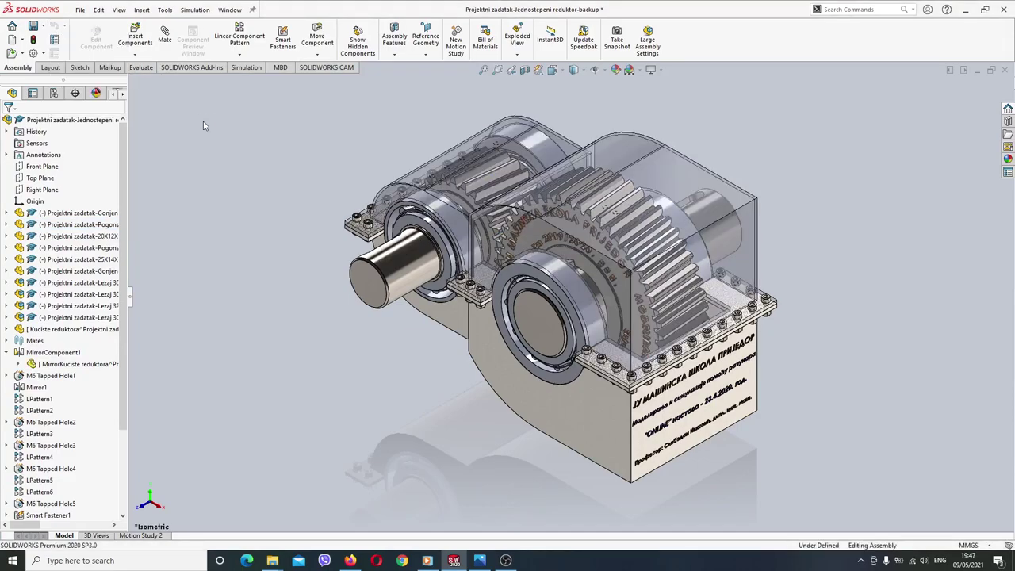
pyautogui.moveTo(127, 149); pyautogui.dragTo(217, 141)
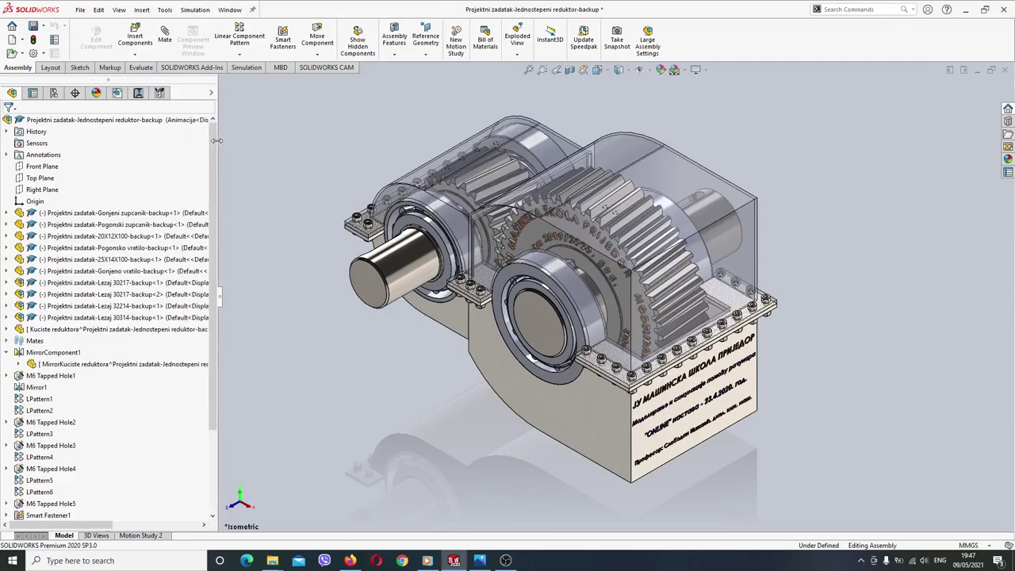
# Find the assembly's references, enlarge the list to check the file names and folder paths, and close it
pyautogui.click(80, 9)
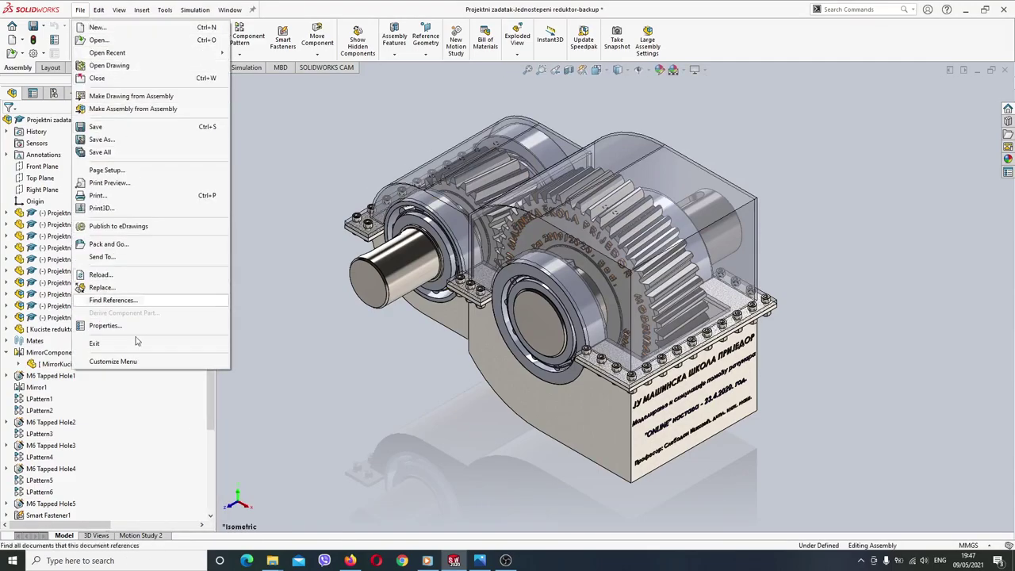
pyautogui.click(111, 299)
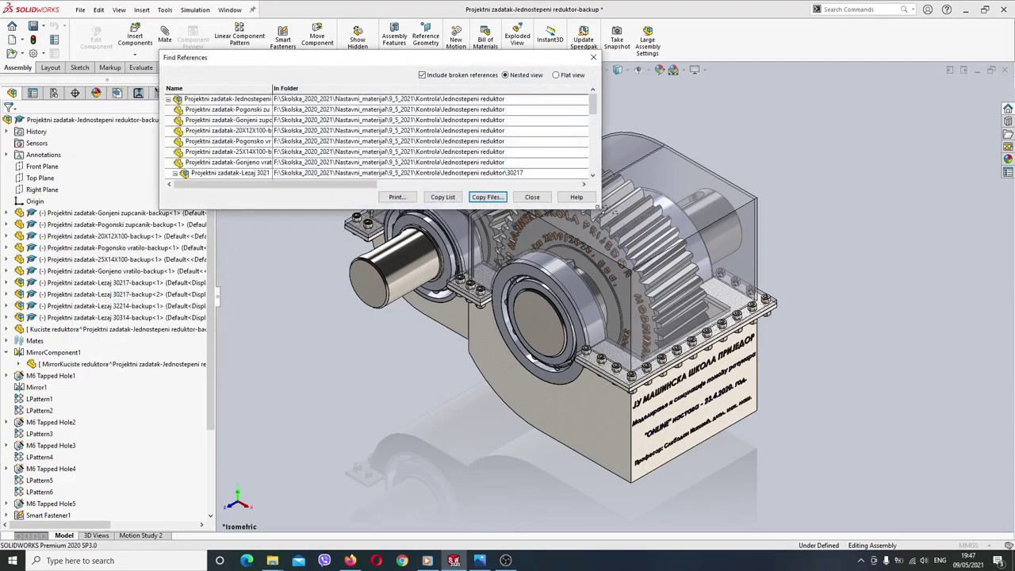
pyautogui.moveTo(597, 208); pyautogui.dragTo(926, 268)
pyautogui.click(846, 248)
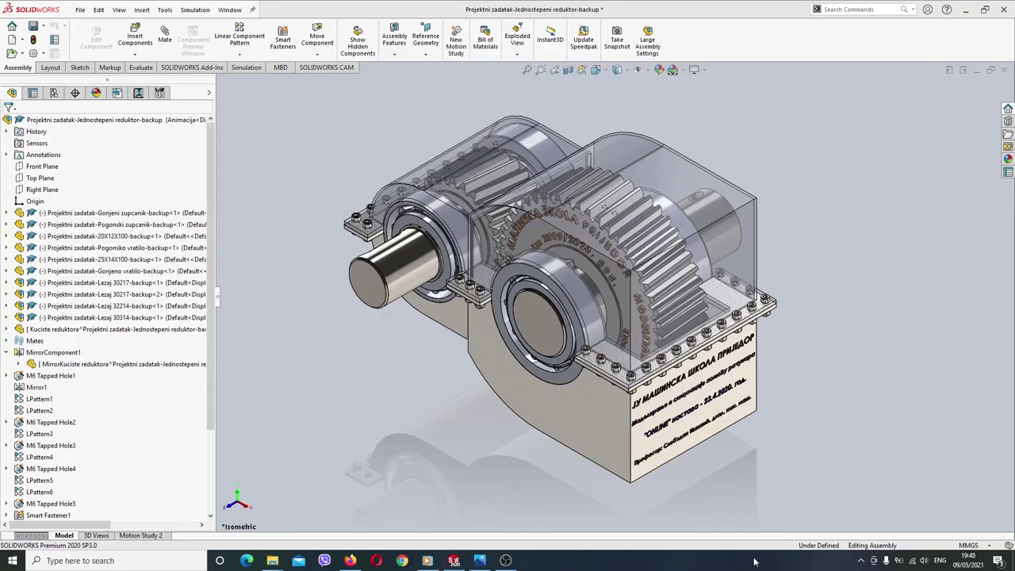
# Minimize SOLIDWORKS and both Jednostepeni reduktor folder windows in File Explorer, and switch back to the SOLIDWORKS assembly
pyautogui.click(455, 560)
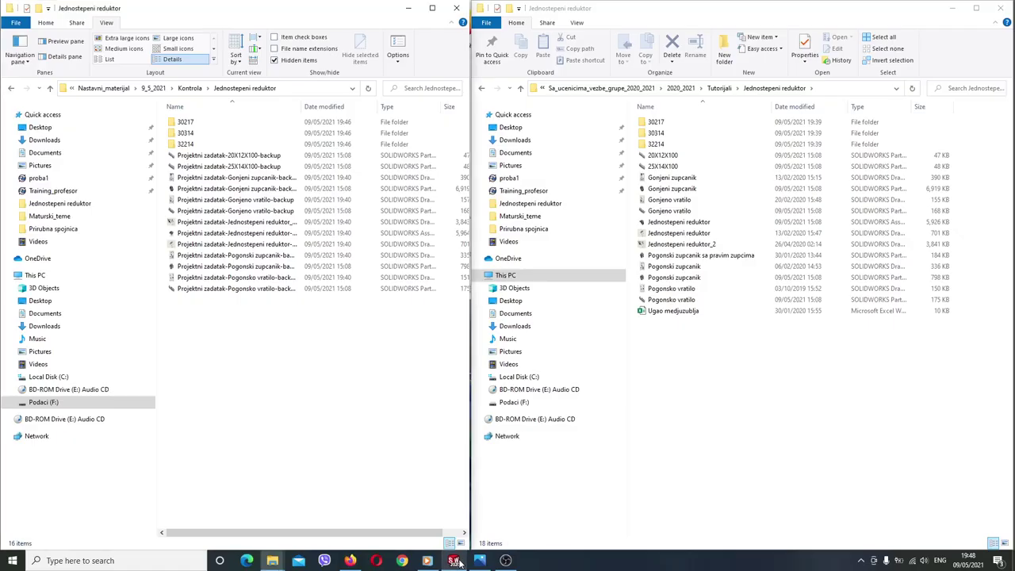
pyautogui.click(951, 12)
pyautogui.click(951, 12)
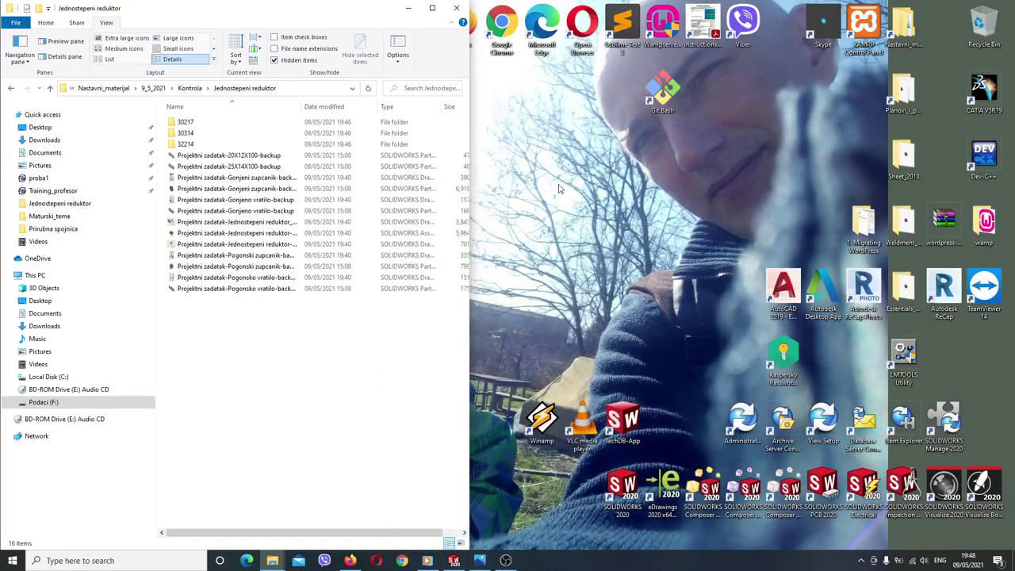
pyautogui.click(408, 8)
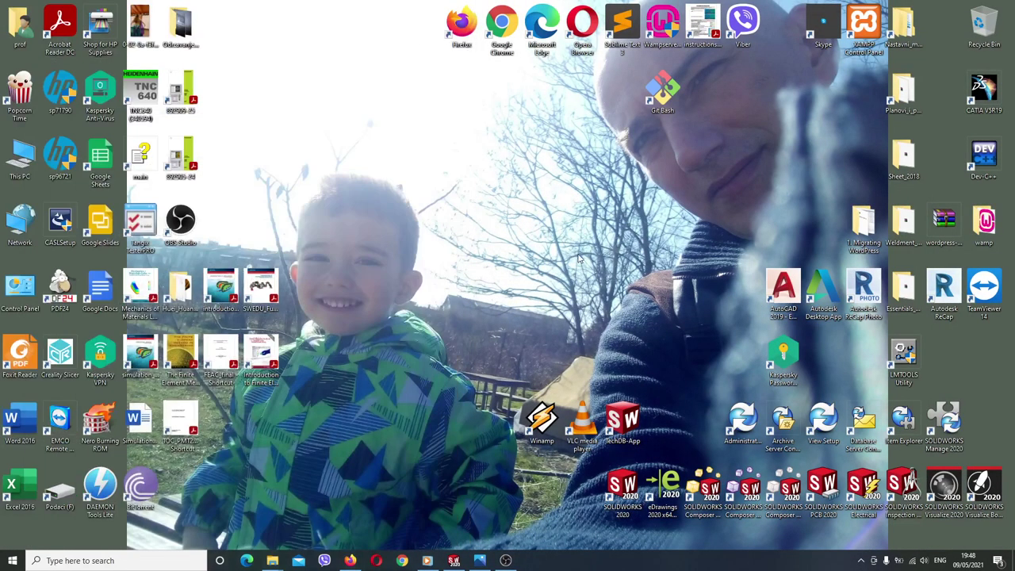
pyautogui.click(454, 560)
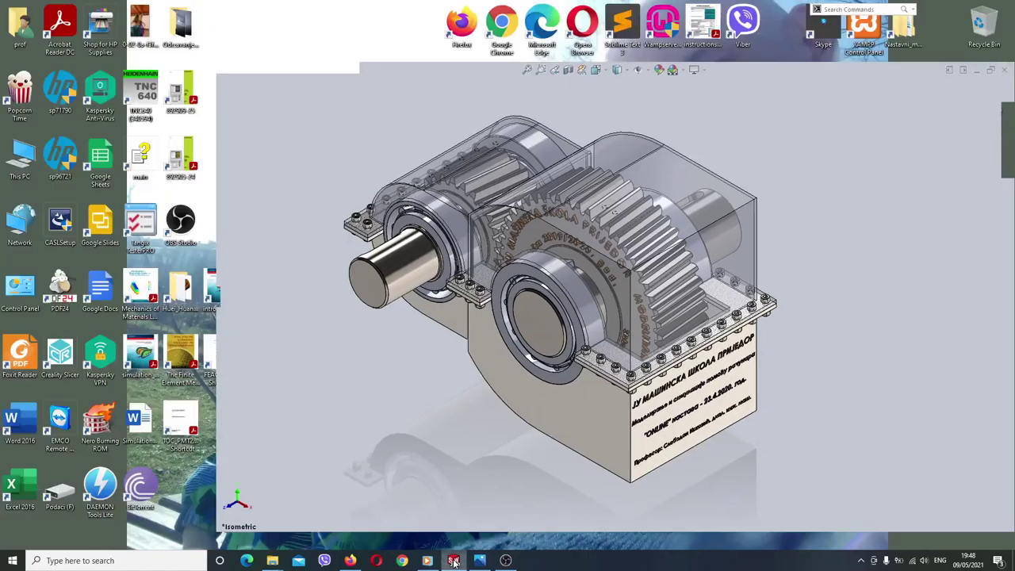